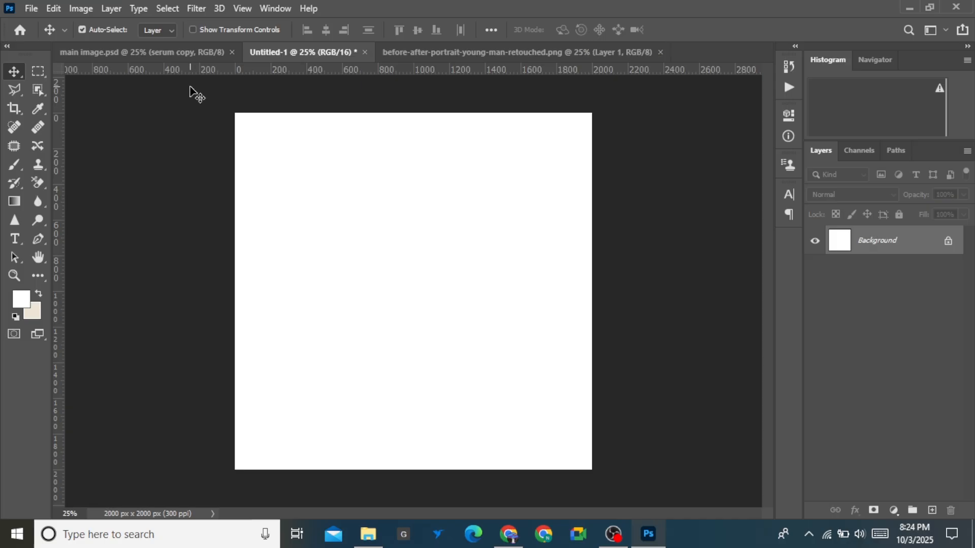
Step: Check the serum artwork in main image.psd, then switch to Freepik in Chrome and search for "before and after dall face to bright"
{"action": "left_click", "coordinate": [142, 52]}
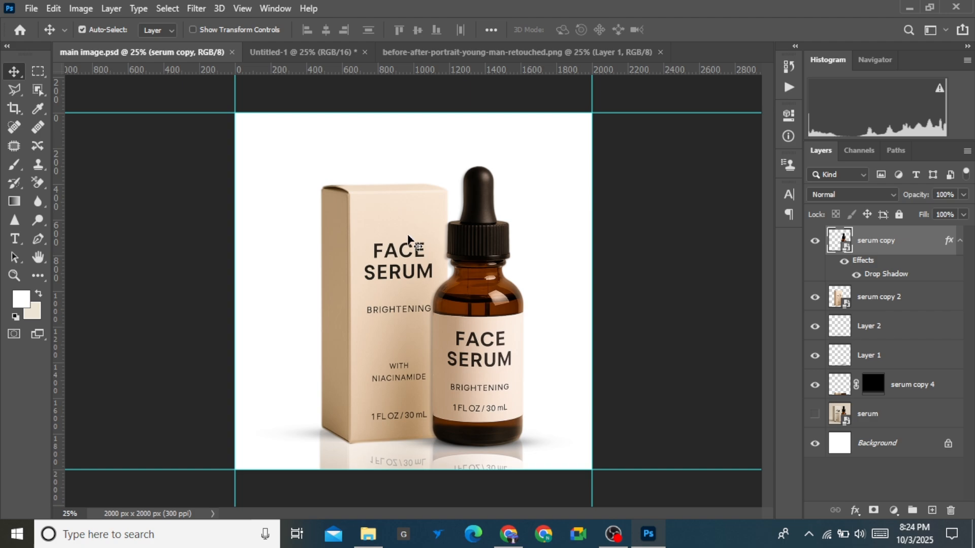
{"action": "left_click", "coordinate": [305, 52]}
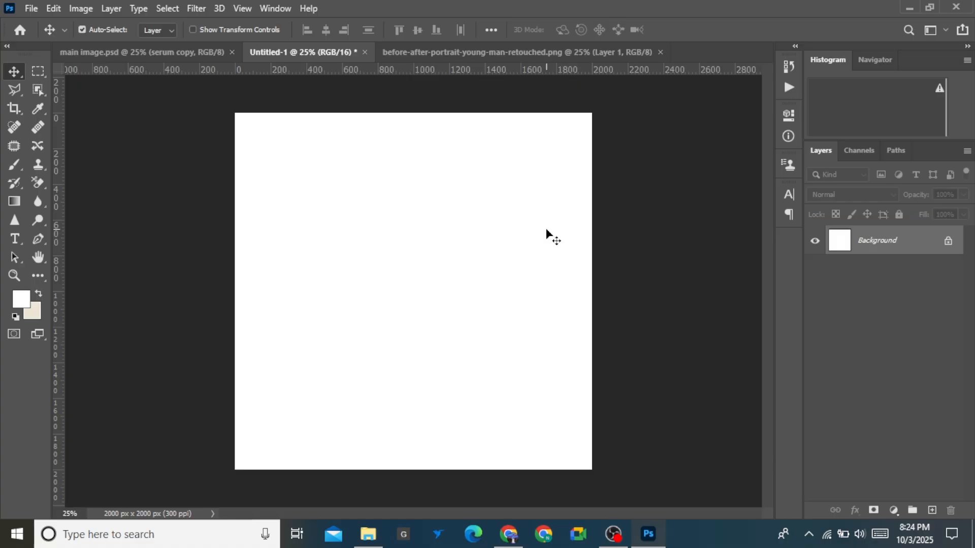
{"action": "left_click", "coordinate": [509, 533]}
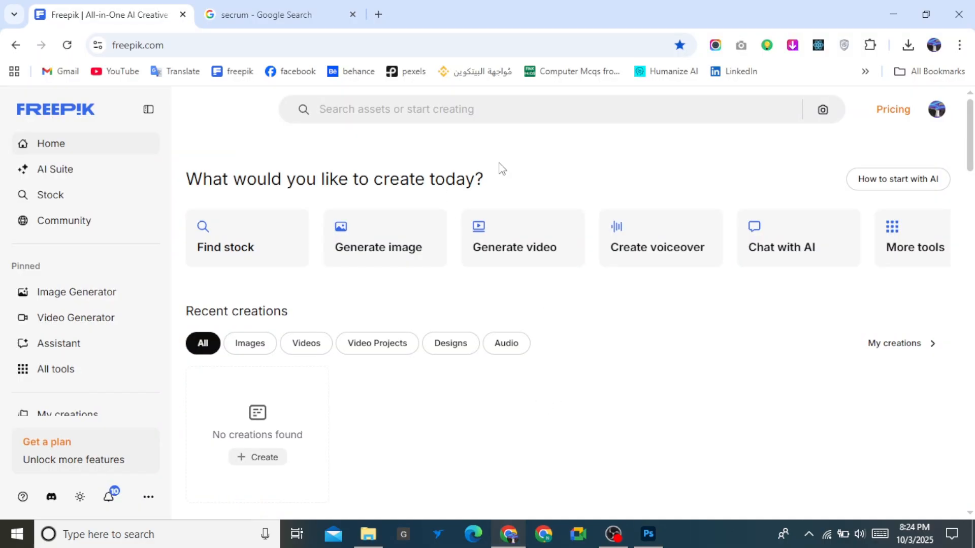
{"action": "left_click", "coordinate": [406, 114]}
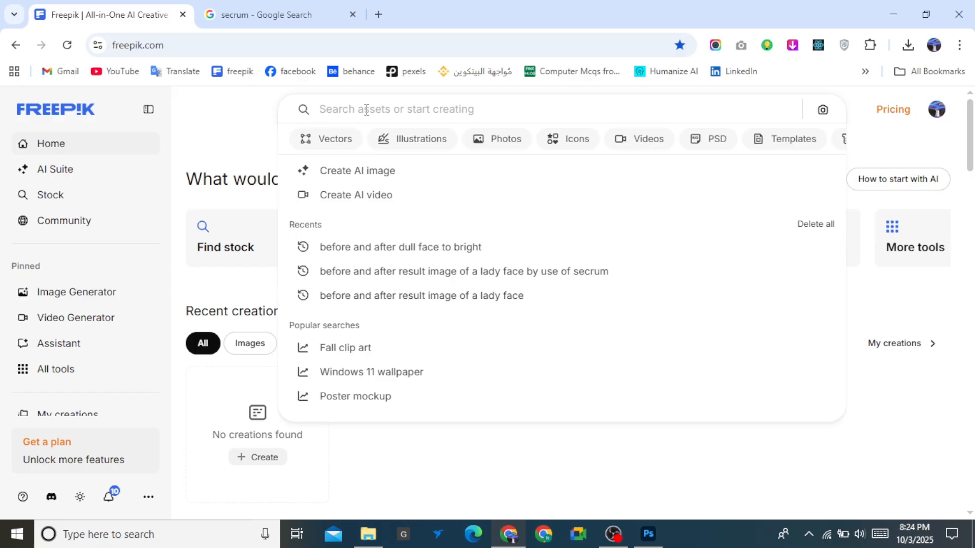
{"action": "type", "text": "da"}
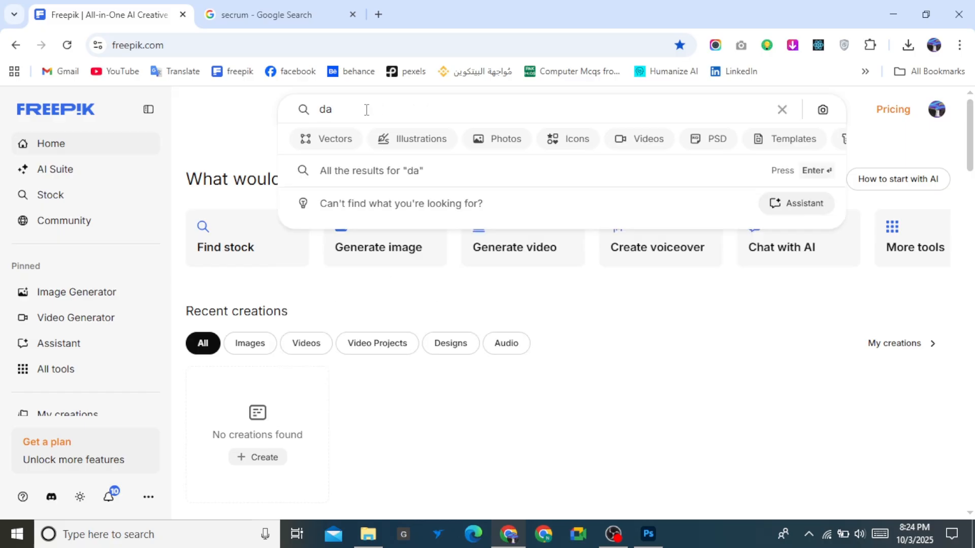
{"action": "key", "text": "BackSpace"}
{"action": "key", "text": "BackSpace"}
{"action": "type", "text": "befor"}
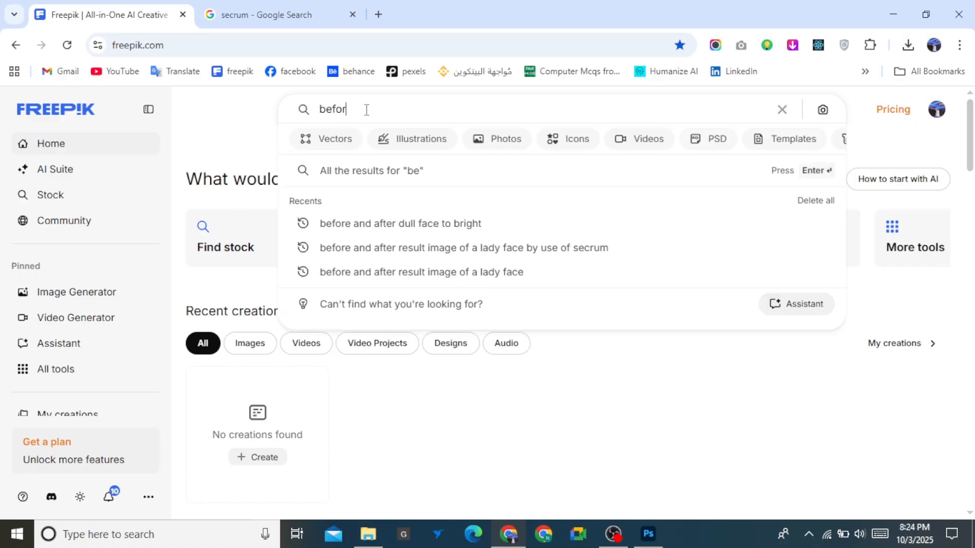
{"action": "type", "text": "e and"}
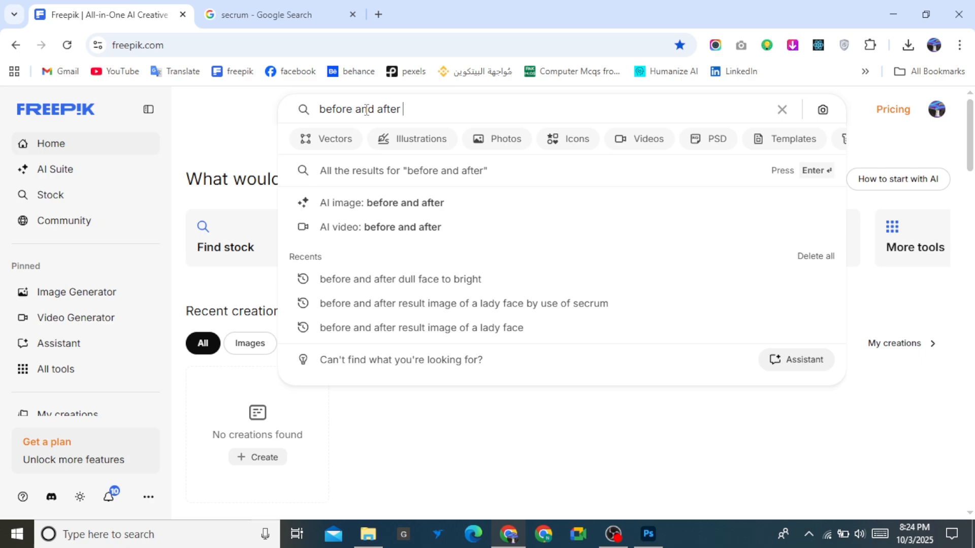
{"action": "type", "text": "after d"}
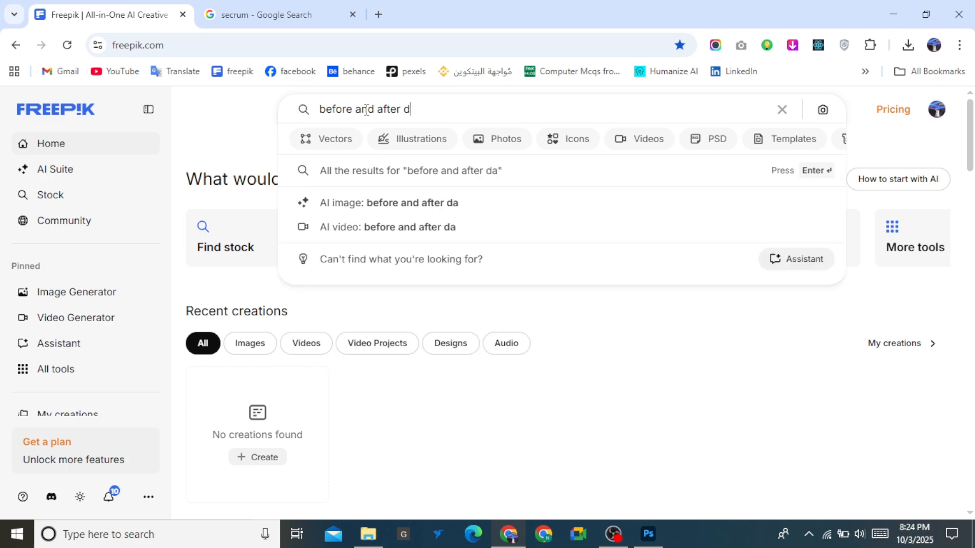
{"action": "type", "text": "ull"}
{"action": "key", "text": "BackSpace"}
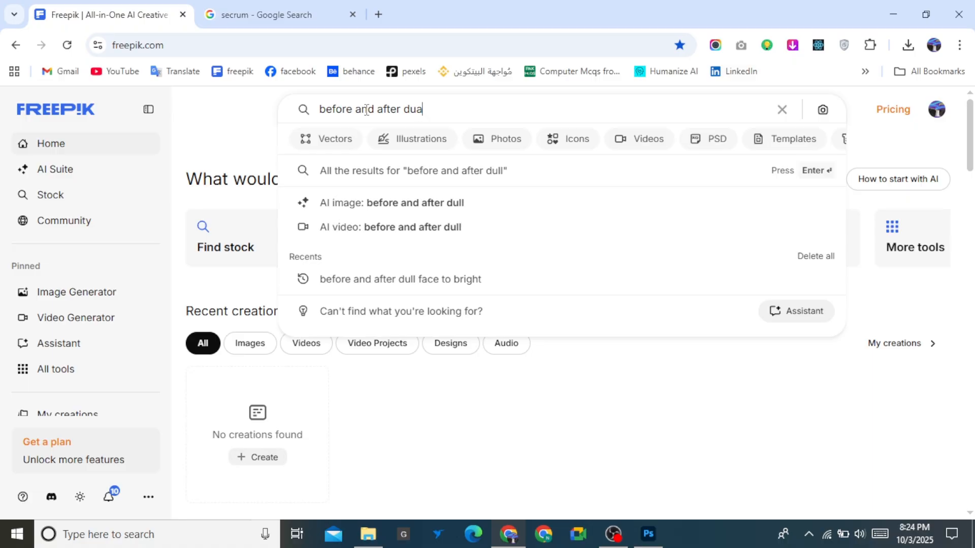
{"action": "key", "text": "BackSpace"}
{"action": "key", "text": "BackSpace"}
{"action": "type", "text": "all fac"}
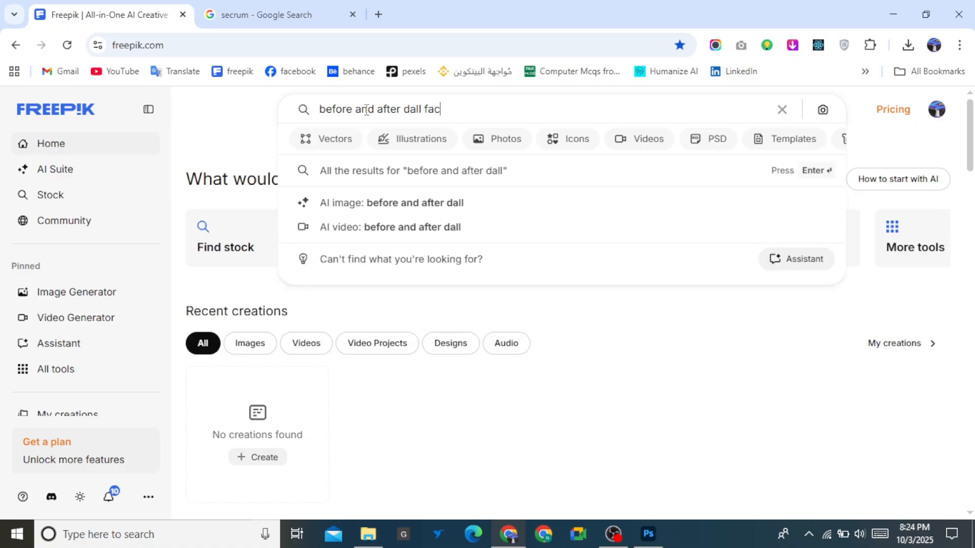
{"action": "type", "text": "e to bri"}
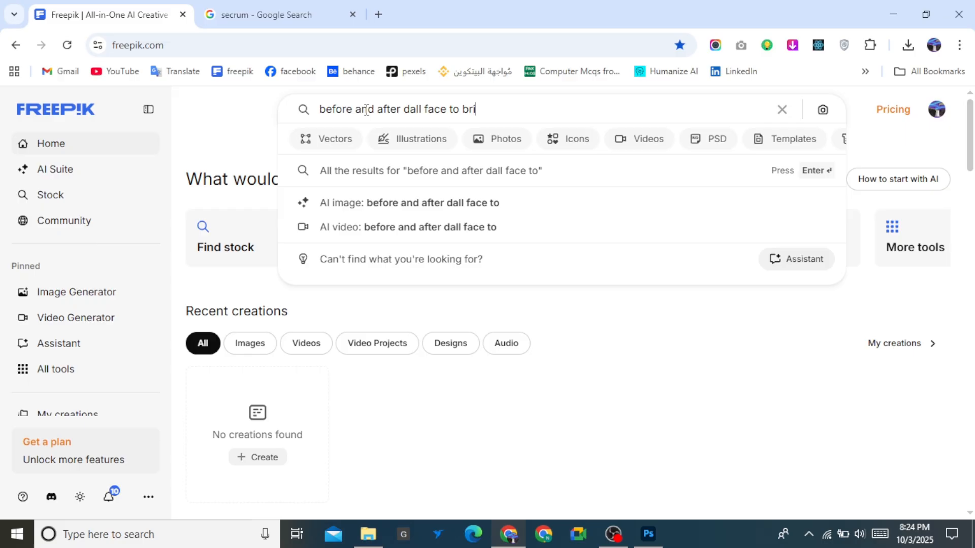
{"action": "type", "text": "g"}
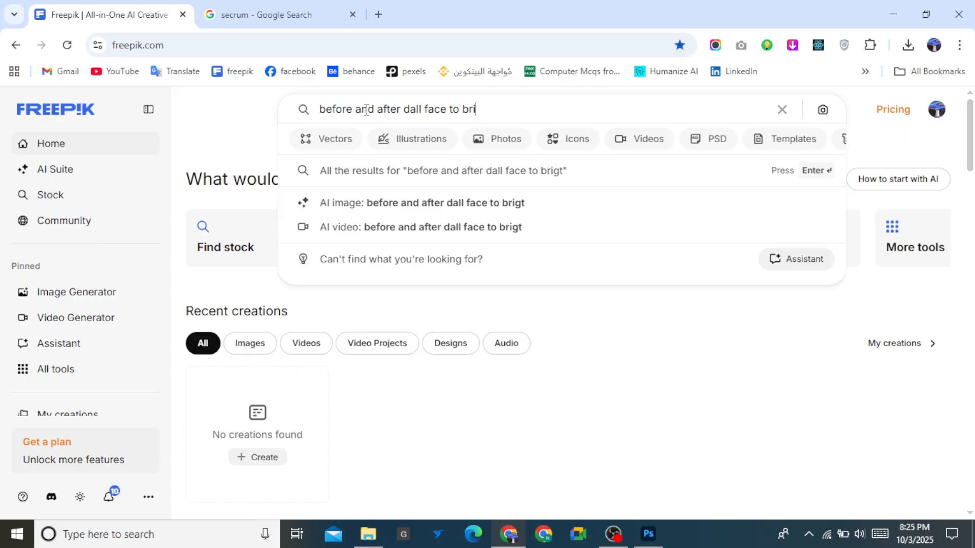
{"action": "type", "text": " bright"}
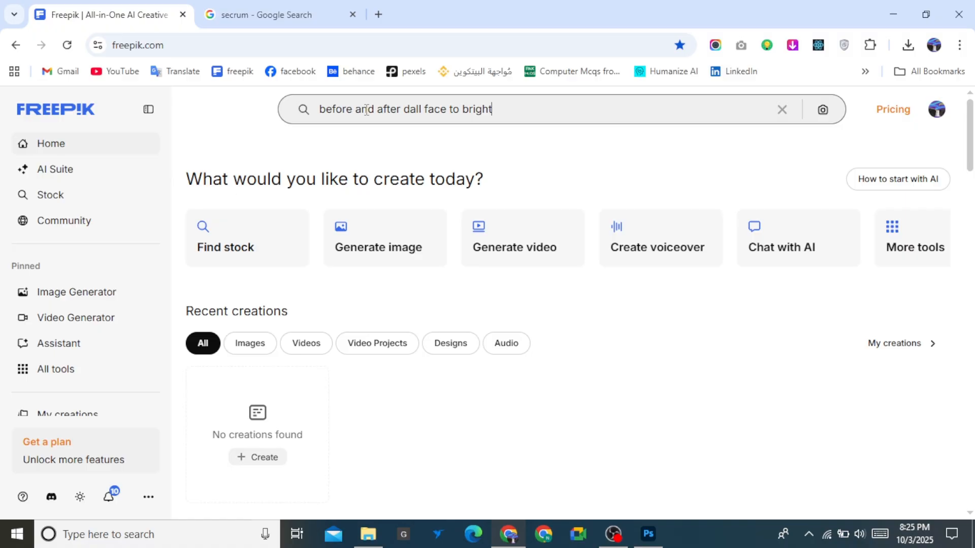
{"action": "key", "text": "Return"}
Step: Correct the Freepik search query to "before and after dull face to bright" and run it again
{"action": "left_click_drag", "start_coordinate": [528, 113], "coordinate": [322, 113]}
{"action": "scroll", "coordinate": [973, 147], "scroll_direction": "down", "scroll_amount": 10}
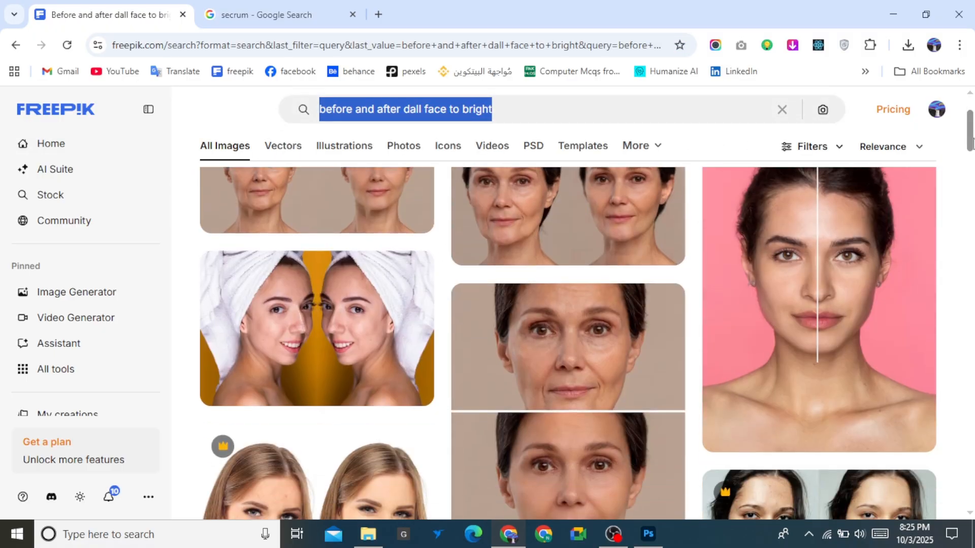
{"action": "scroll", "coordinate": [568, 343], "scroll_direction": "down", "scroll_amount": 10}
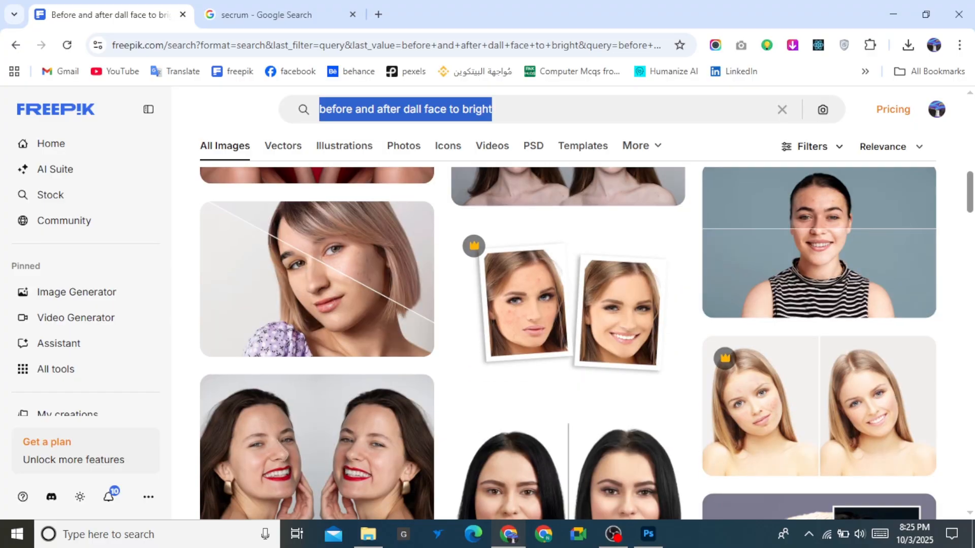
{"action": "scroll", "coordinate": [568, 344], "scroll_direction": "down", "scroll_amount": 10}
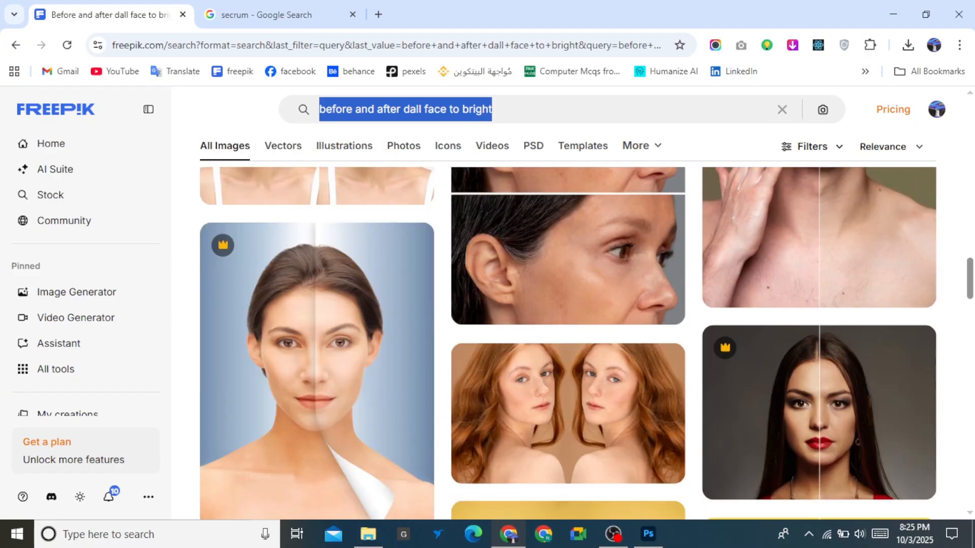
{"action": "scroll", "coordinate": [569, 343], "scroll_direction": "down", "scroll_amount": 10}
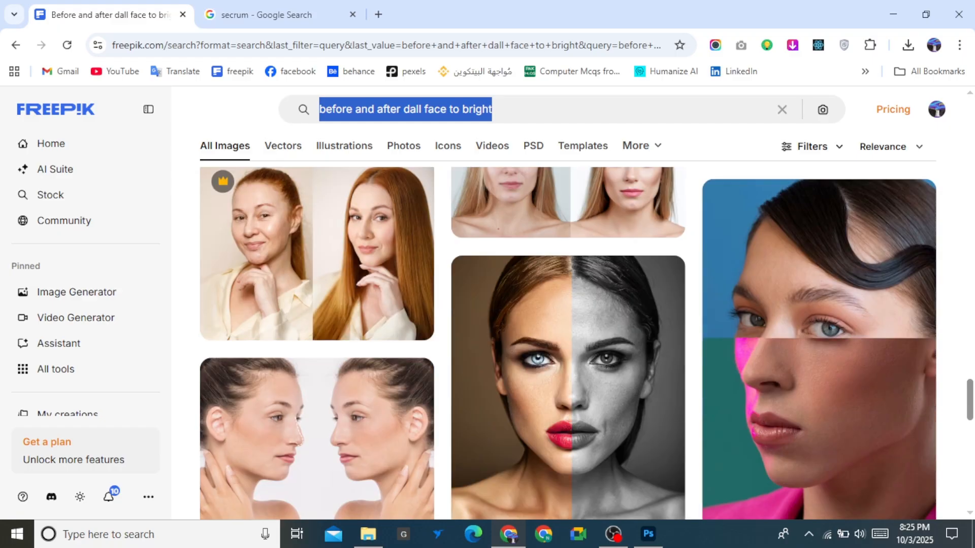
{"action": "left_click_drag", "start_coordinate": [971, 399], "coordinate": [971, 119]}
{"action": "left_click", "coordinate": [419, 113]}
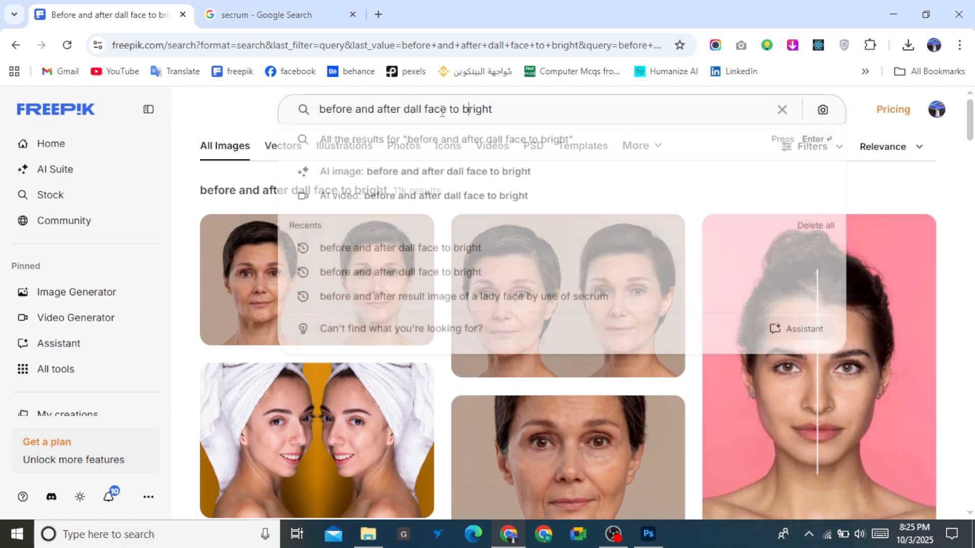
{"action": "key", "text": "BackSpace"}
{"action": "type", "text": "u"}
{"action": "key", "text": "Return"}
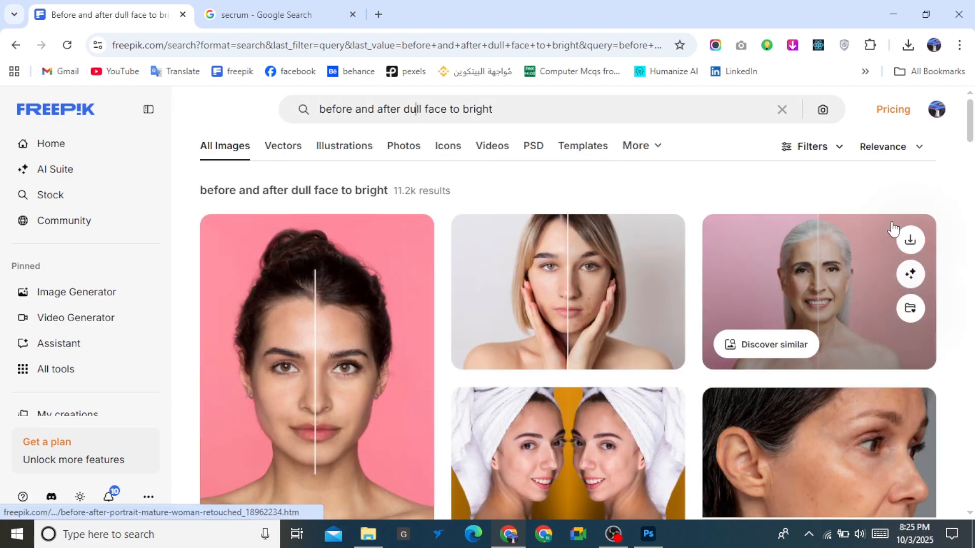
Step: Find the Freepik photo "Before and after portrait of young man retouched" and download it as a JPEG named before-after-portrait-young-man-retouched
{"action": "scroll", "coordinate": [567, 343], "scroll_direction": "down", "scroll_amount": 12}
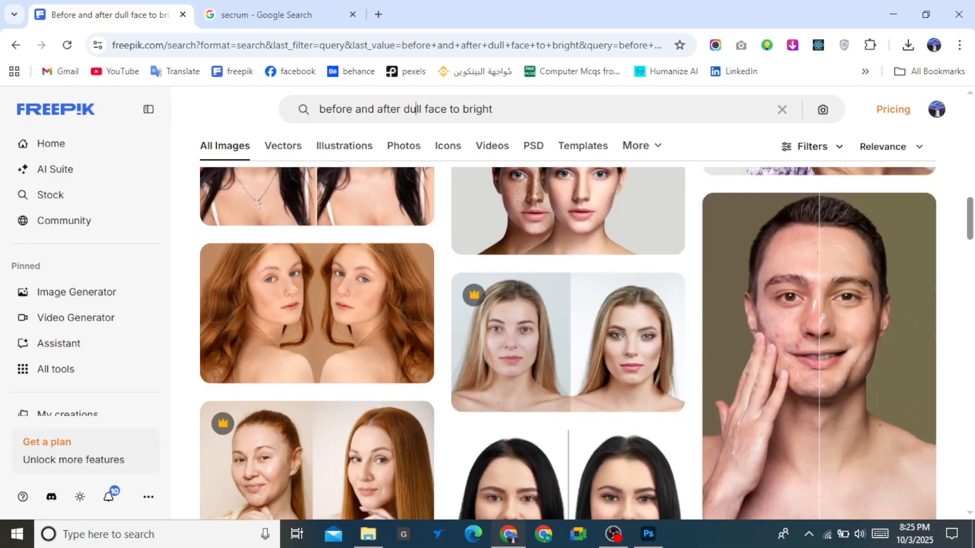
{"action": "left_click_drag", "start_coordinate": [969, 236], "coordinate": [972, 292]}
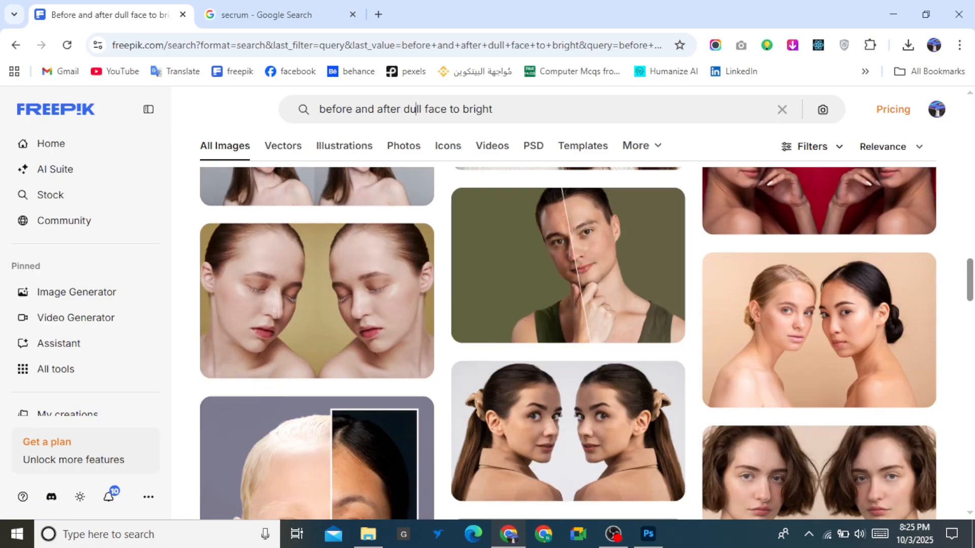
{"action": "left_click", "coordinate": [601, 283]}
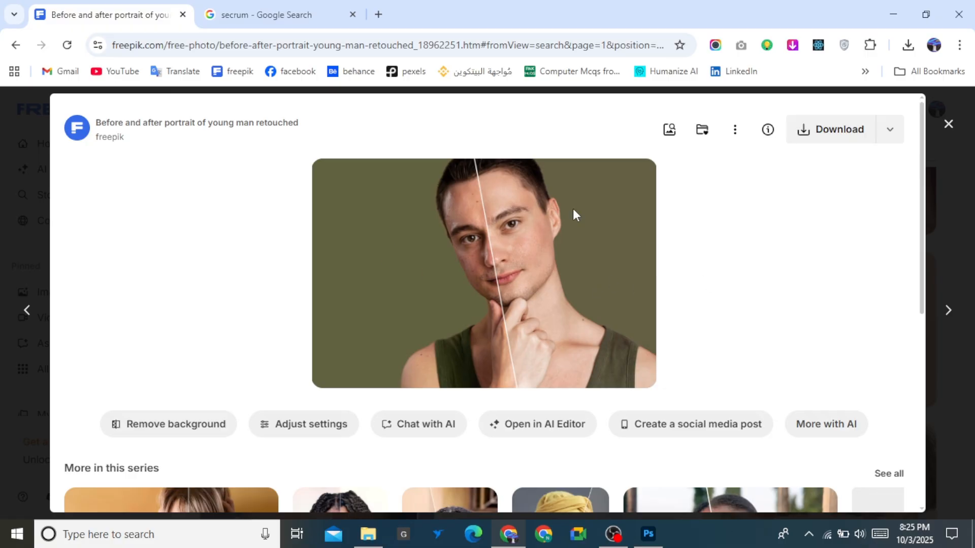
{"action": "left_click", "coordinate": [824, 137]}
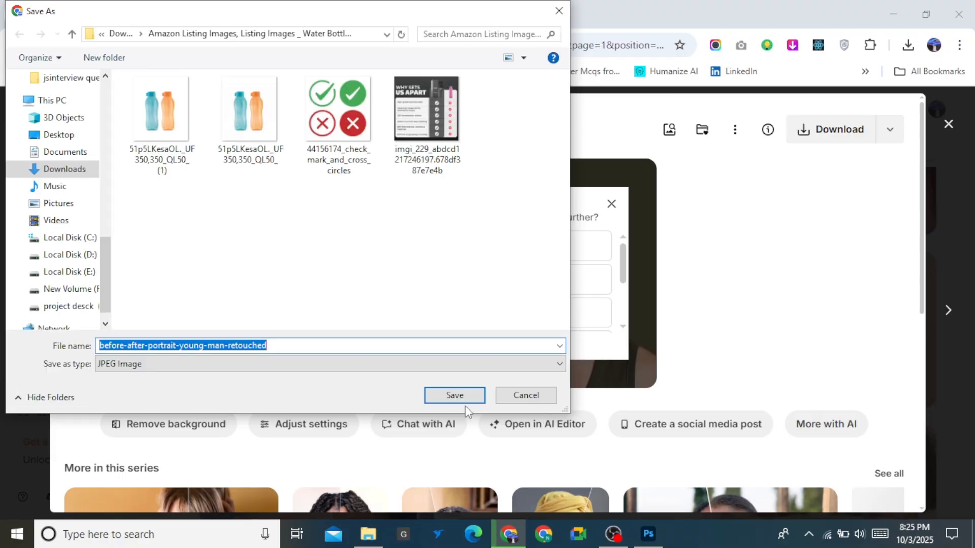
{"action": "left_click", "coordinate": [455, 397]}
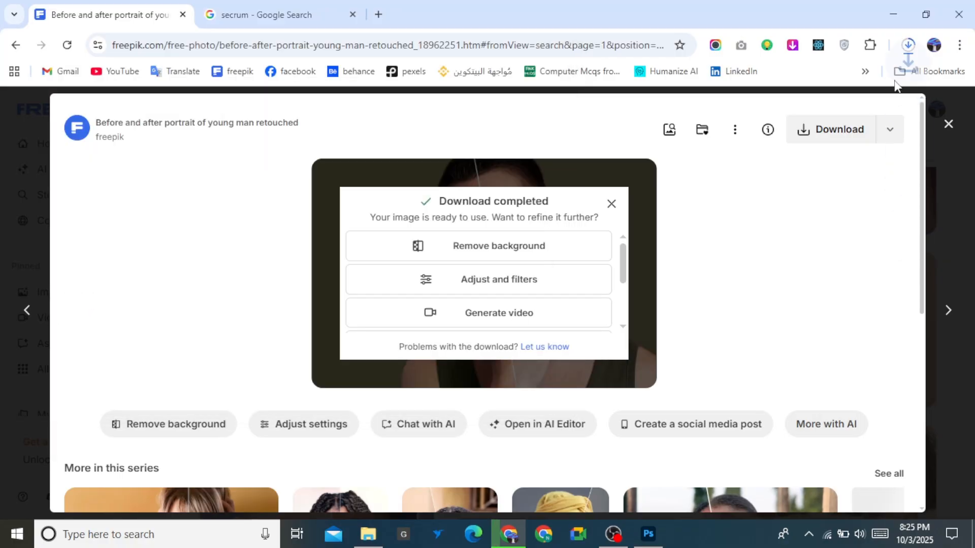
Step: Place the downloaded before-after-portrait-young-man-retouched.jpg into Photoshop's Untitled-1 document, scaled to about 9.05% and centred at about X 1272 px, Y 1000 px
{"action": "left_click", "coordinate": [908, 49]}
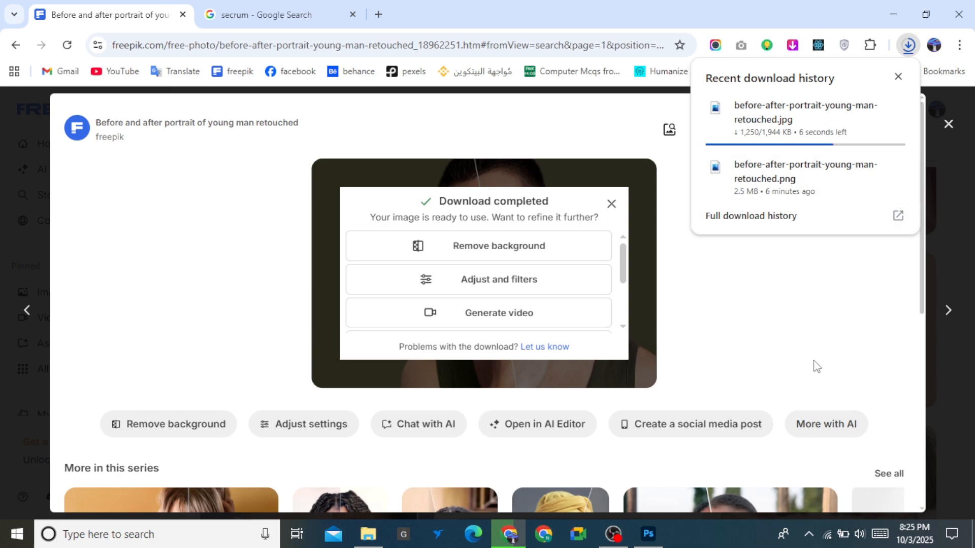
{"action": "left_click_drag", "start_coordinate": [788, 105], "coordinate": [450, 303]}
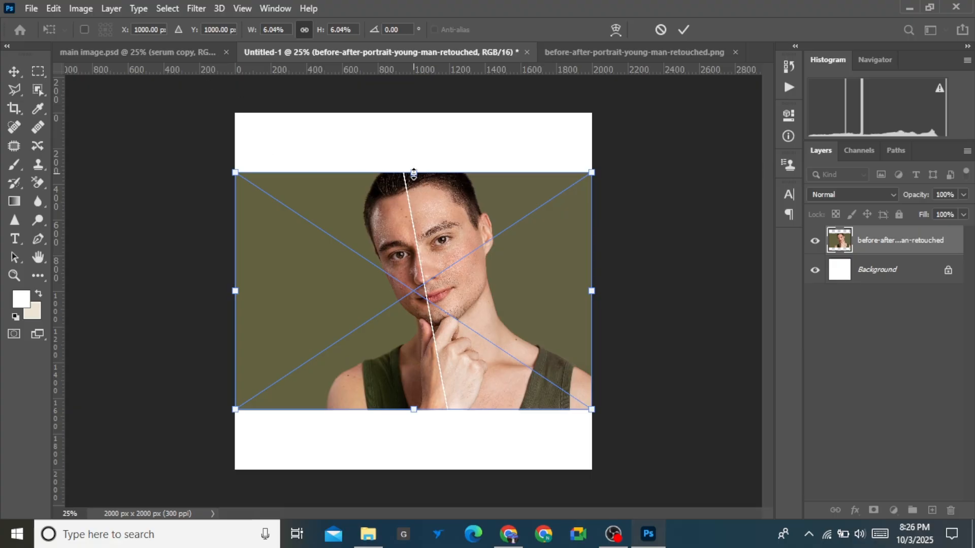
{"action": "left_click_drag", "start_coordinate": [414, 173], "coordinate": [412, 114]}
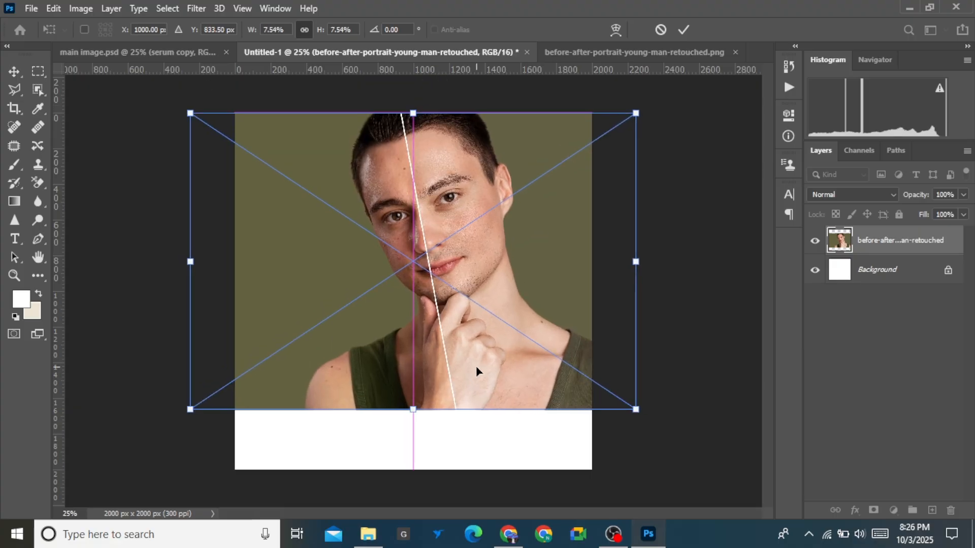
{"action": "left_click_drag", "start_coordinate": [428, 408], "coordinate": [427, 490]}
{"action": "left_click_drag", "start_coordinate": [417, 170], "coordinate": [414, 103]}
{"action": "left_click_drag", "start_coordinate": [451, 305], "coordinate": [490, 307]}
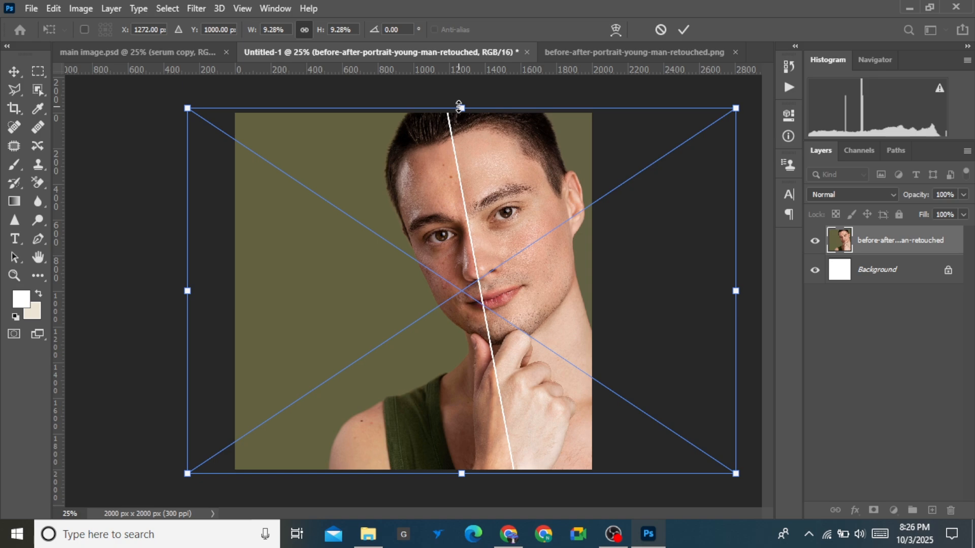
{"action": "left_click_drag", "start_coordinate": [459, 106], "coordinate": [461, 111]}
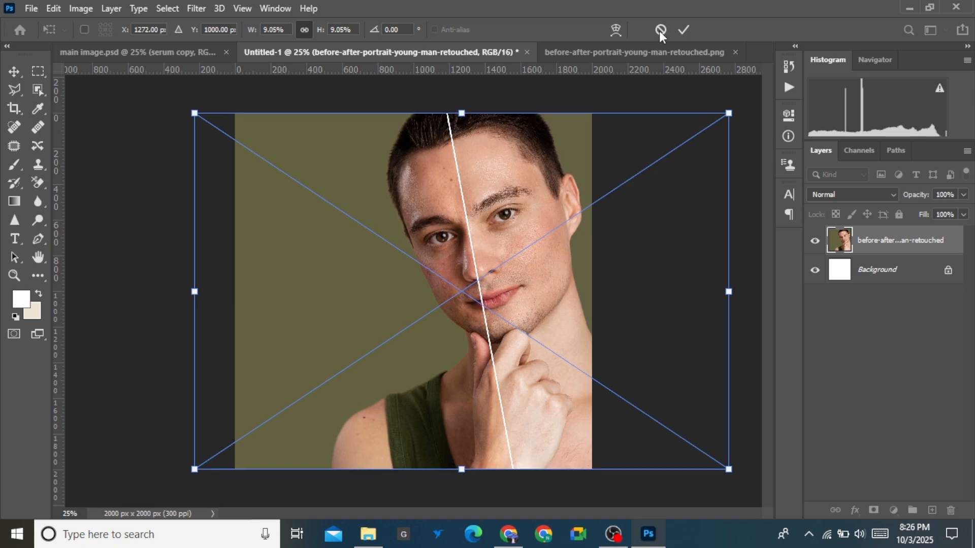
{"action": "left_click", "coordinate": [683, 30]}
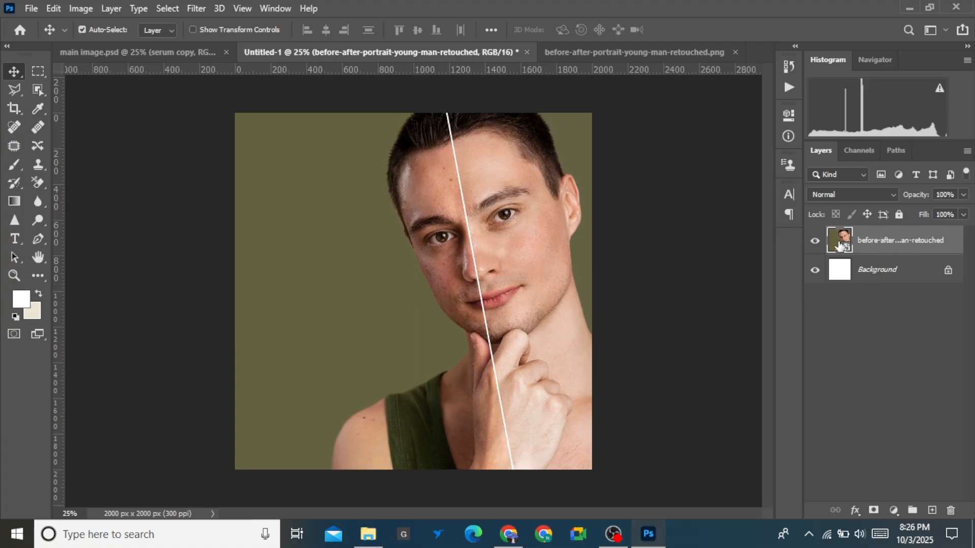
Step: Brighten the placed portrait layer with the Camera Raw Filter, setting Exposure to +0.75
{"action": "left_click", "coordinate": [198, 7]}
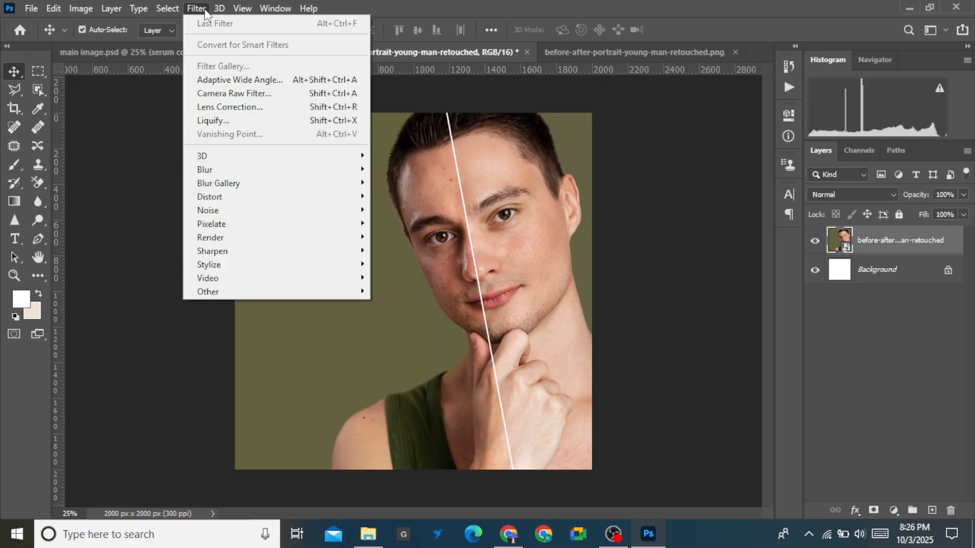
{"action": "left_click", "coordinate": [238, 93]}
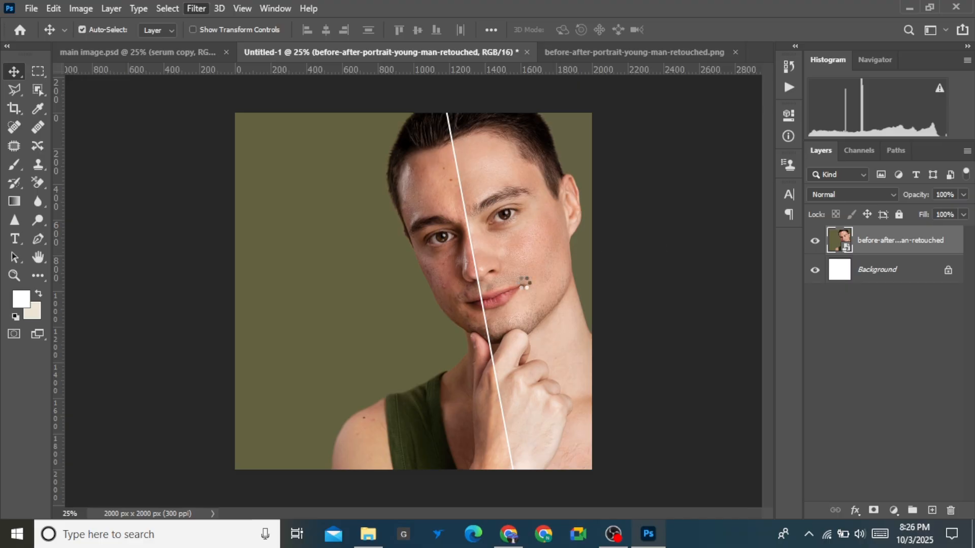
{"action": "key", "text": "XF86MonBrightnessUp"}
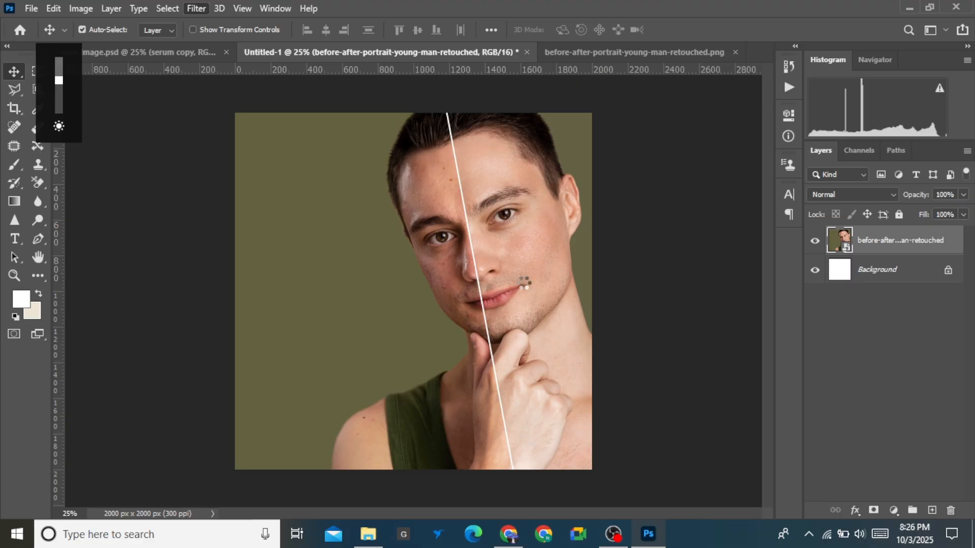
{"action": "key", "text": "XF86MonBrightnessUp"}
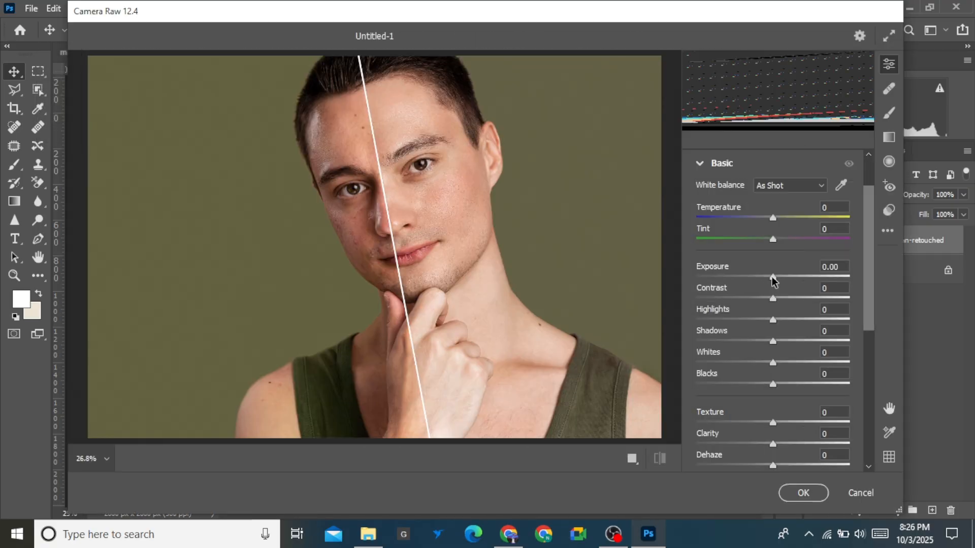
{"action": "left_click", "coordinate": [772, 278]}
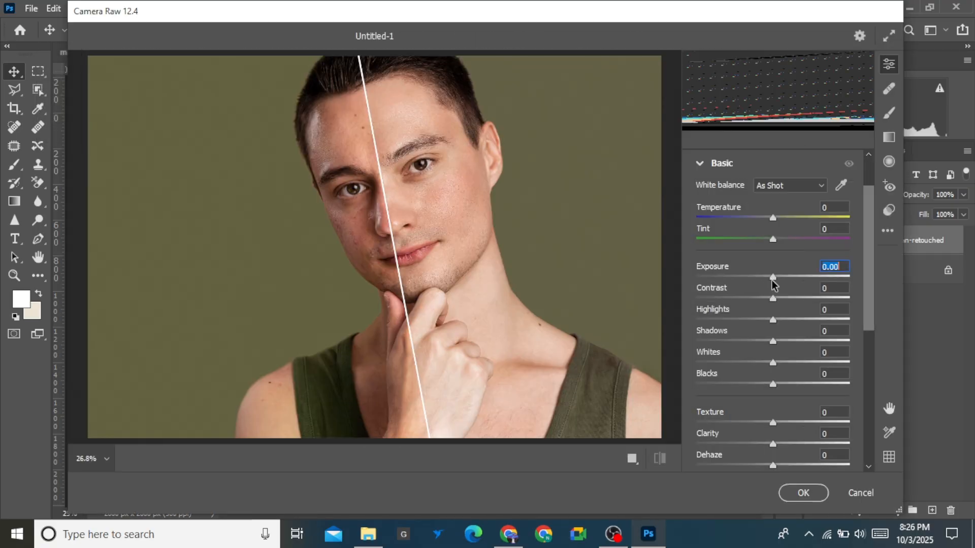
{"action": "left_click_drag", "start_coordinate": [772, 278], "coordinate": [784, 279]}
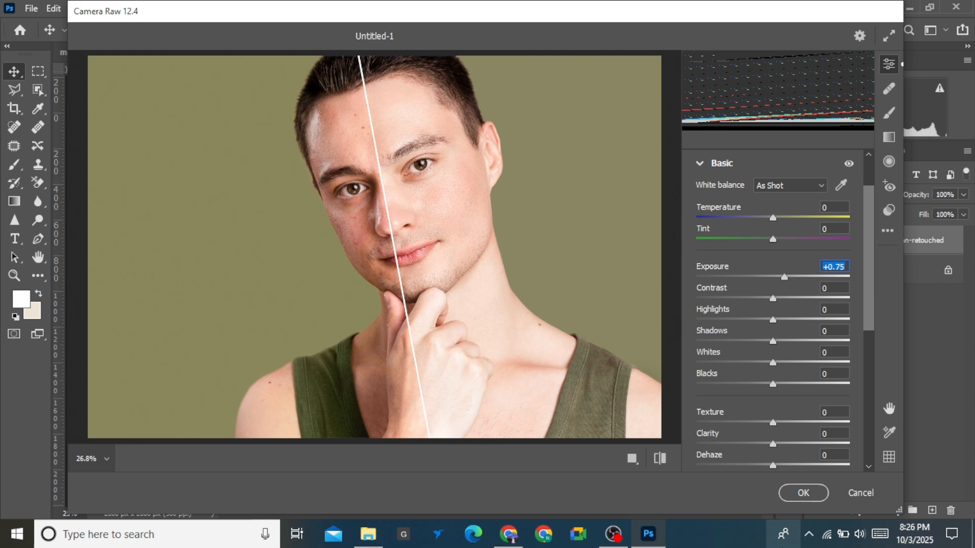
{"action": "left_click", "coordinate": [800, 495]}
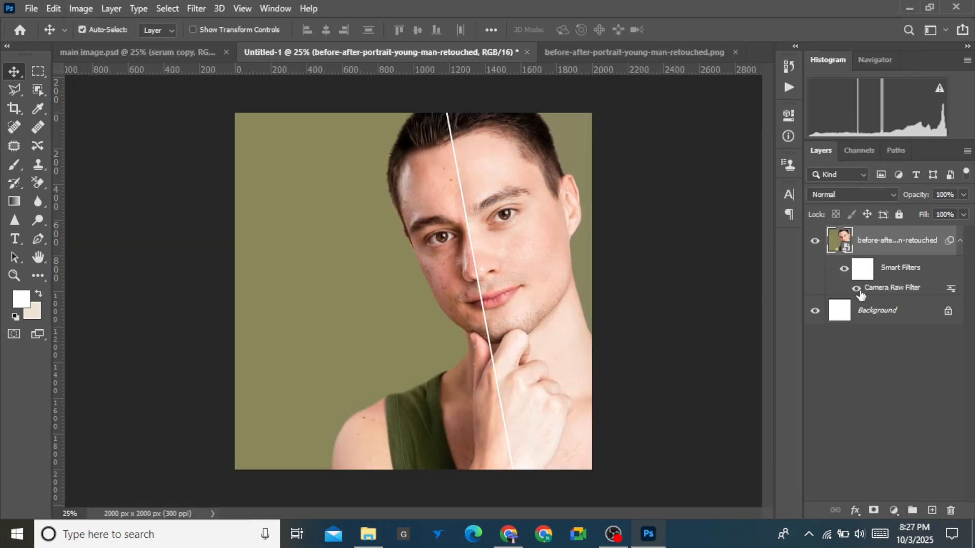
{"action": "left_click", "coordinate": [150, 49]}
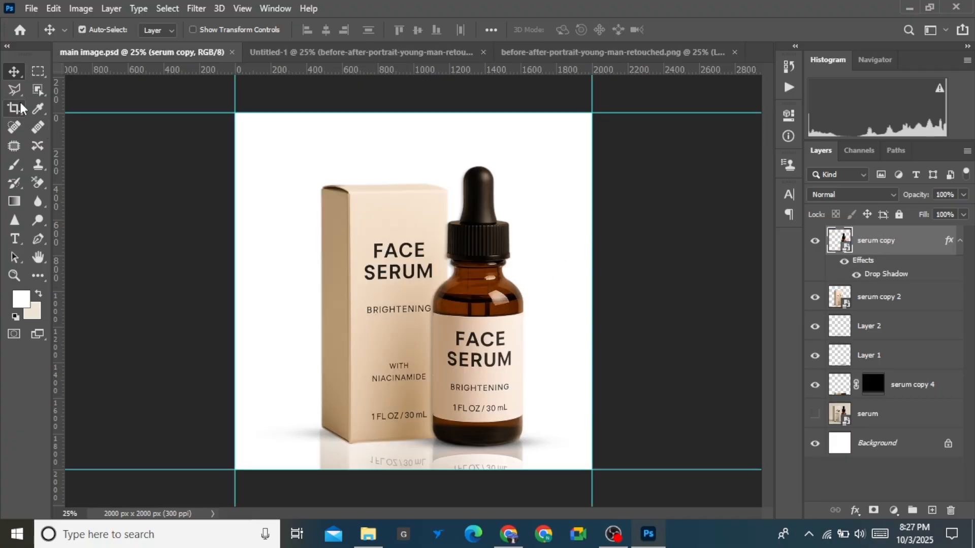
{"action": "left_click_drag", "start_coordinate": [505, 382], "coordinate": [347, 334]}
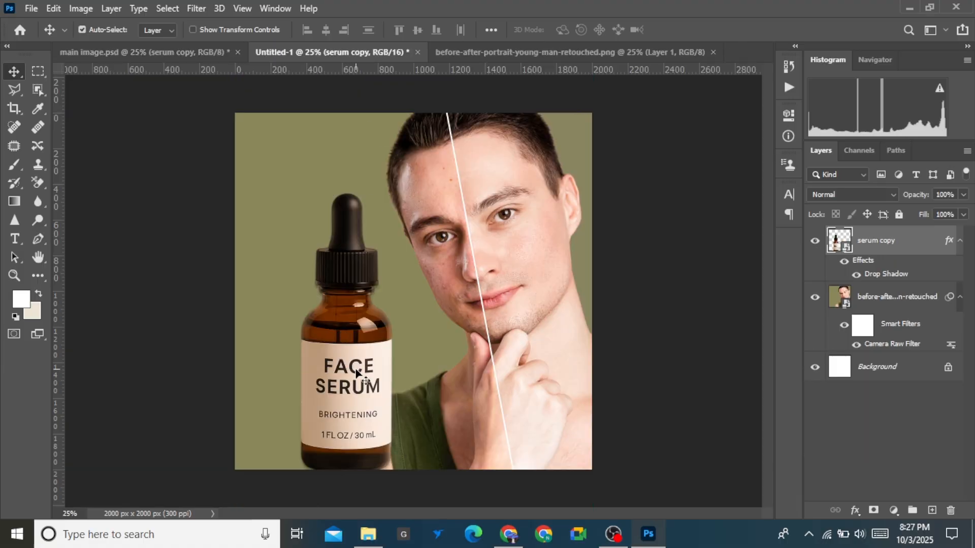
{"action": "left_click_drag", "start_coordinate": [356, 369], "coordinate": [315, 354]}
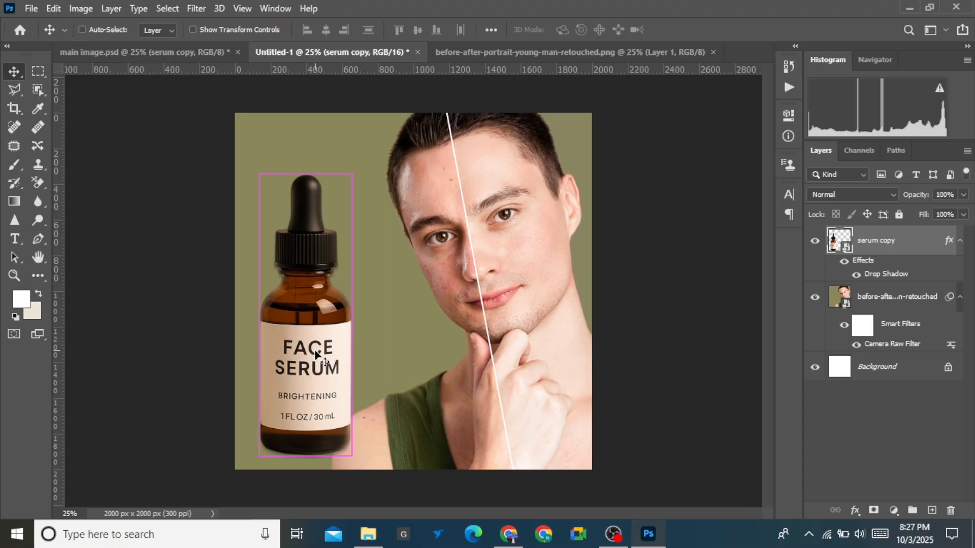
{"action": "key", "text": "ctrl+t"}
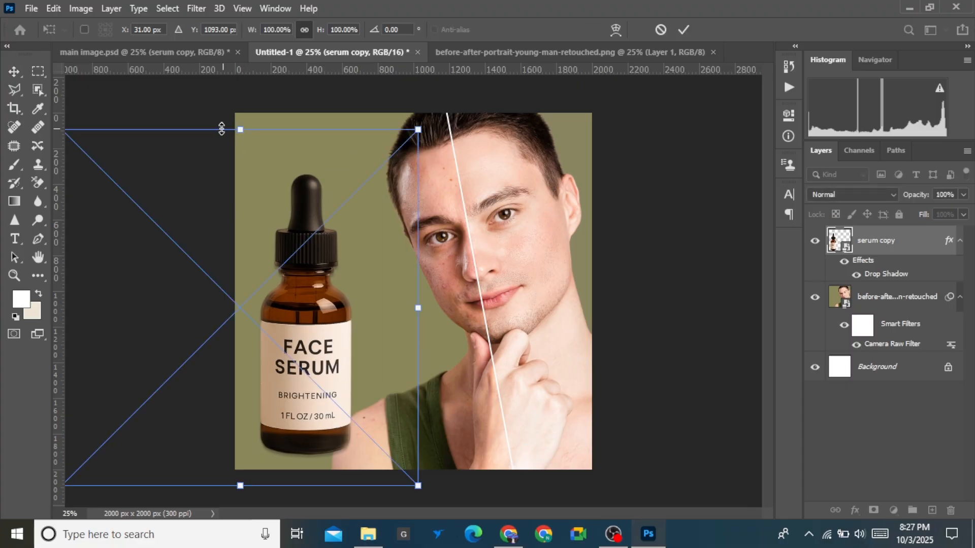
{"action": "key", "text": "ctrl+minus"}
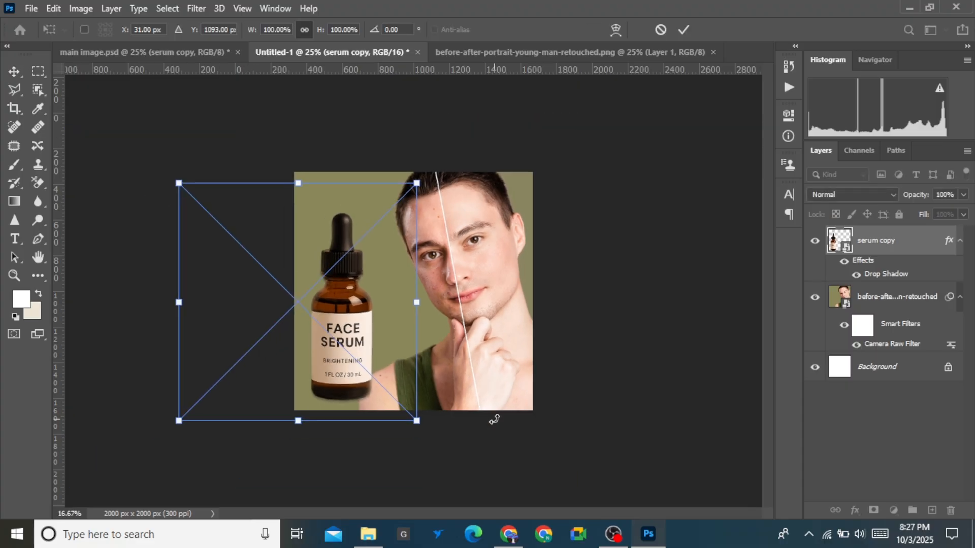
{"action": "left_click_drag", "start_coordinate": [180, 181], "coordinate": [296, 299]}
{"action": "left_click_drag", "start_coordinate": [354, 353], "coordinate": [330, 347]}
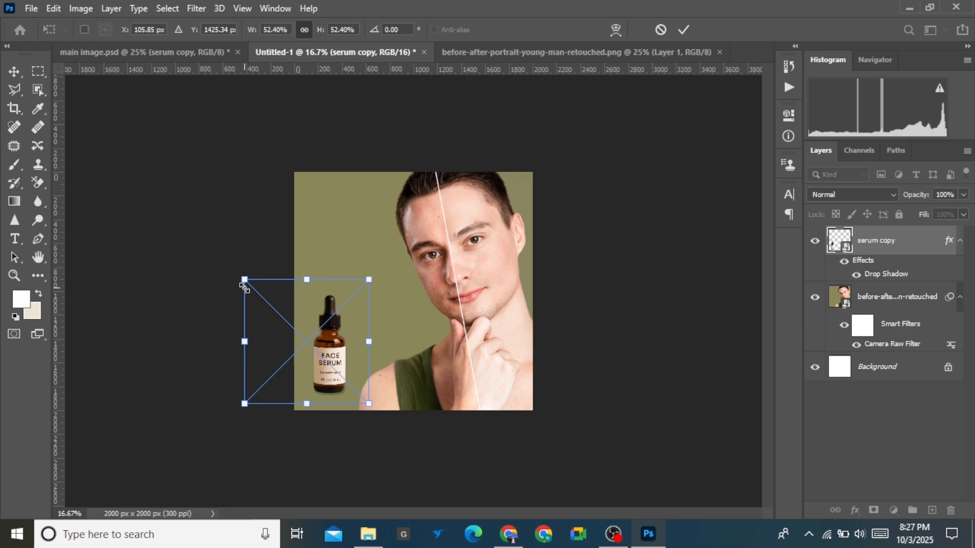
{"action": "left_click_drag", "start_coordinate": [244, 279], "coordinate": [246, 282]}
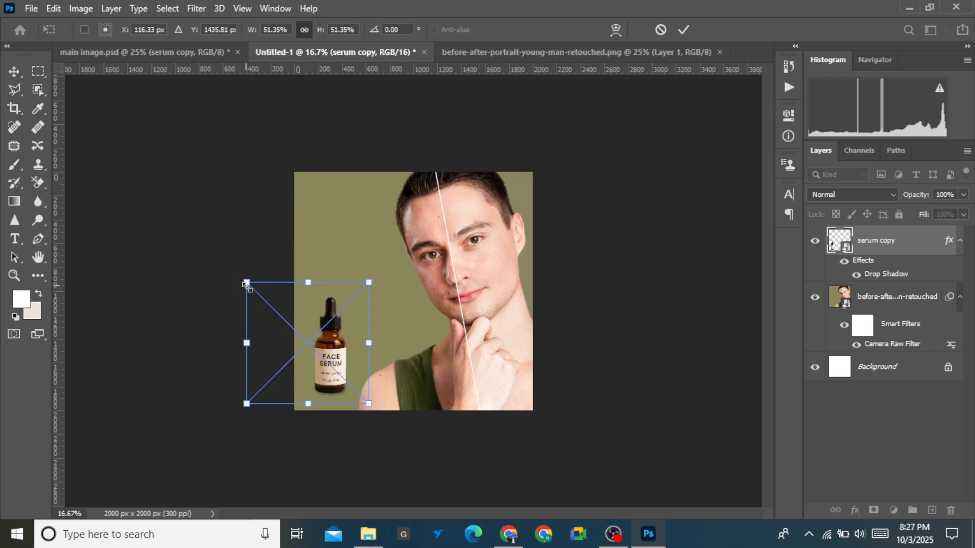
{"action": "left_click", "coordinate": [660, 30]}
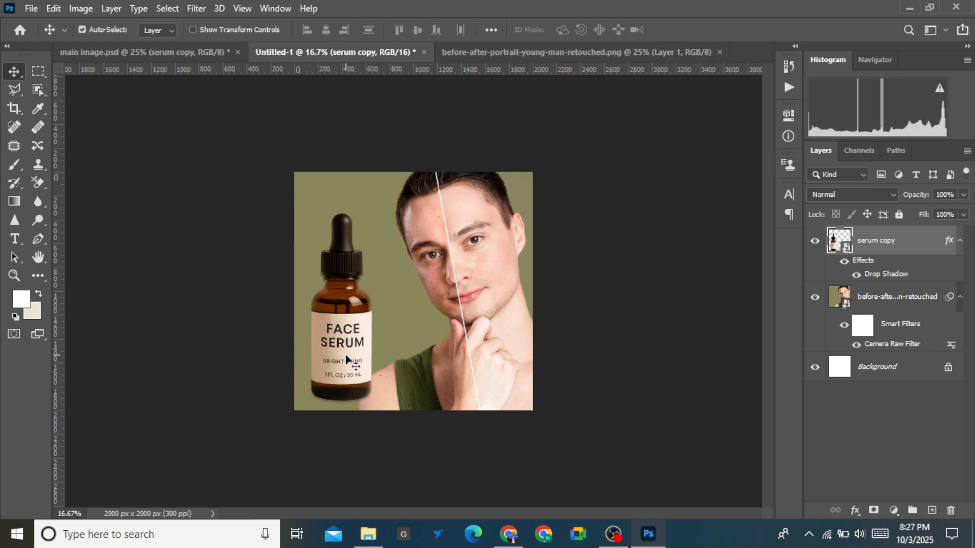
{"action": "key", "text": "Delete"}
Step: Copy the serum bottle layer from main image.psd into Untitled-1 and place it on the green background beside the man
{"action": "left_click", "coordinate": [191, 48]}
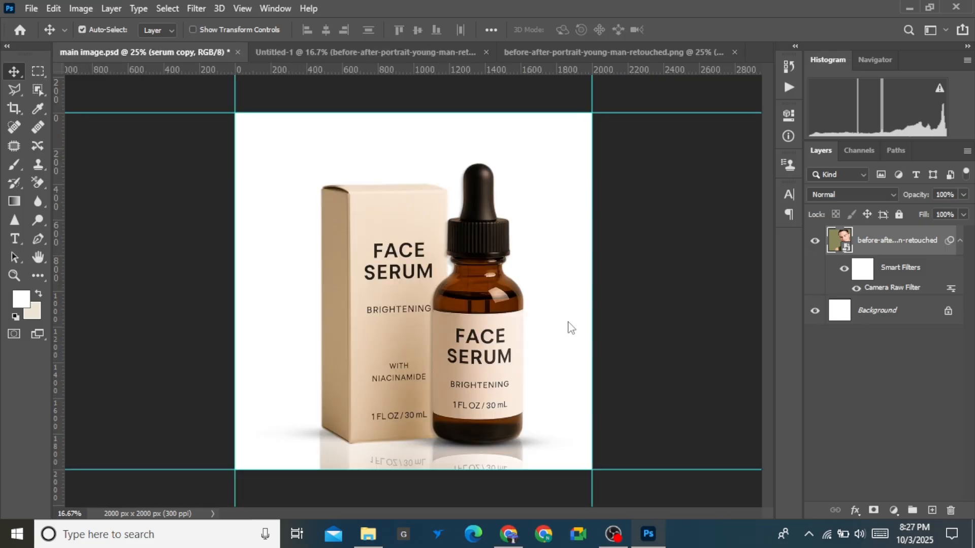
{"action": "key", "text": "ctrl"}
{"action": "left_click_drag", "start_coordinate": [482, 360], "coordinate": [362, 327]}
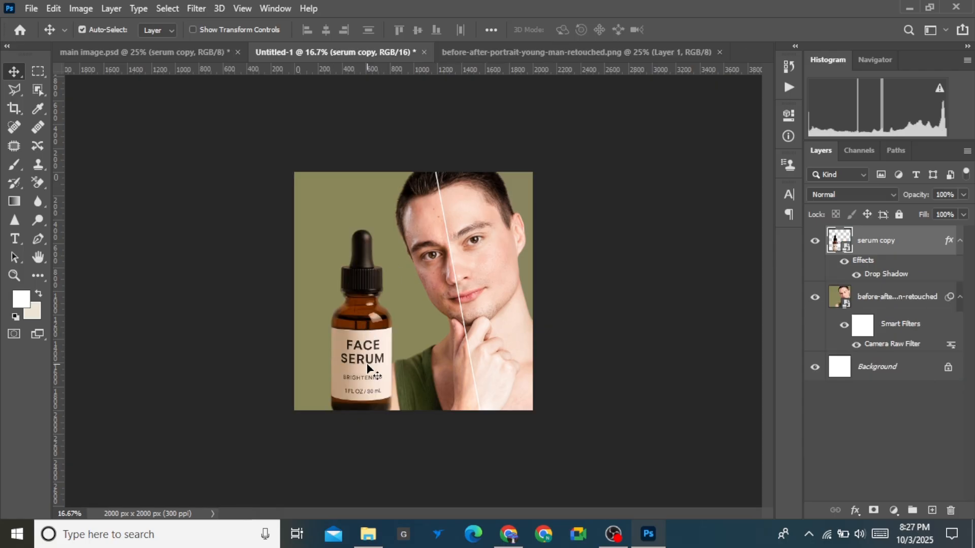
{"action": "left_click_drag", "start_coordinate": [376, 366], "coordinate": [344, 355]}
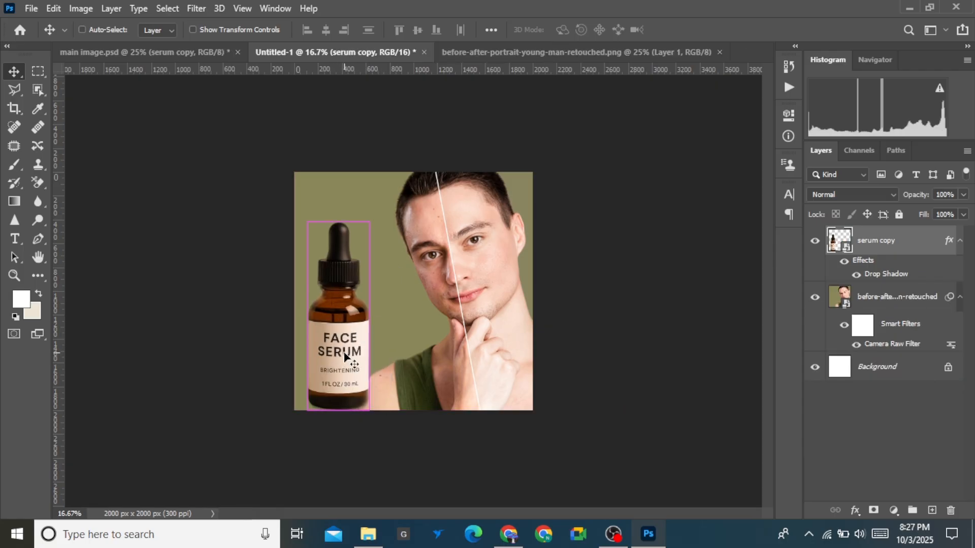
Step: Scale the serum bottle proportionally to about 1050 px tall and position it on the green area beside the man's shoulder
{"action": "key", "text": "ctrl+t"}
{"action": "left_click_drag", "start_coordinate": [175, 192], "coordinate": [243, 259]}
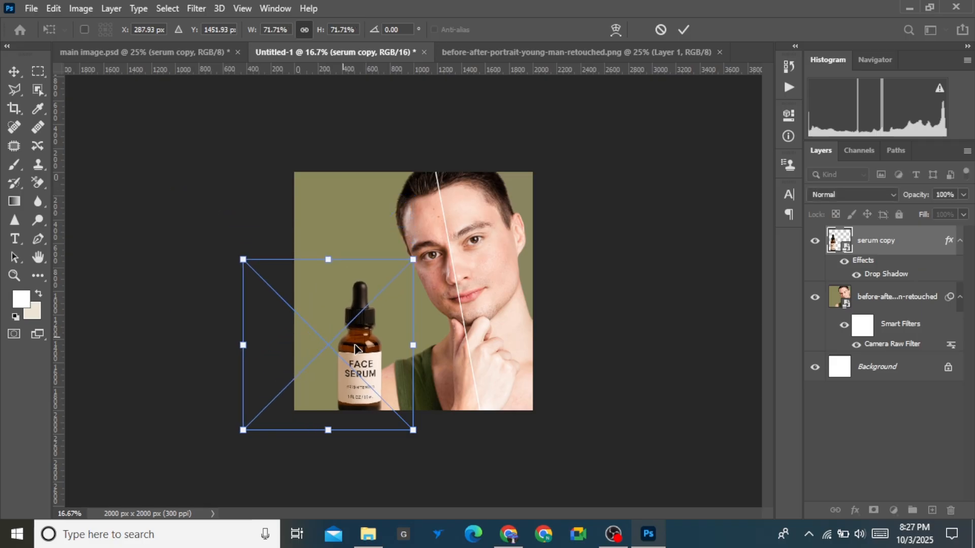
{"action": "left_click_drag", "start_coordinate": [356, 348], "coordinate": [335, 332]}
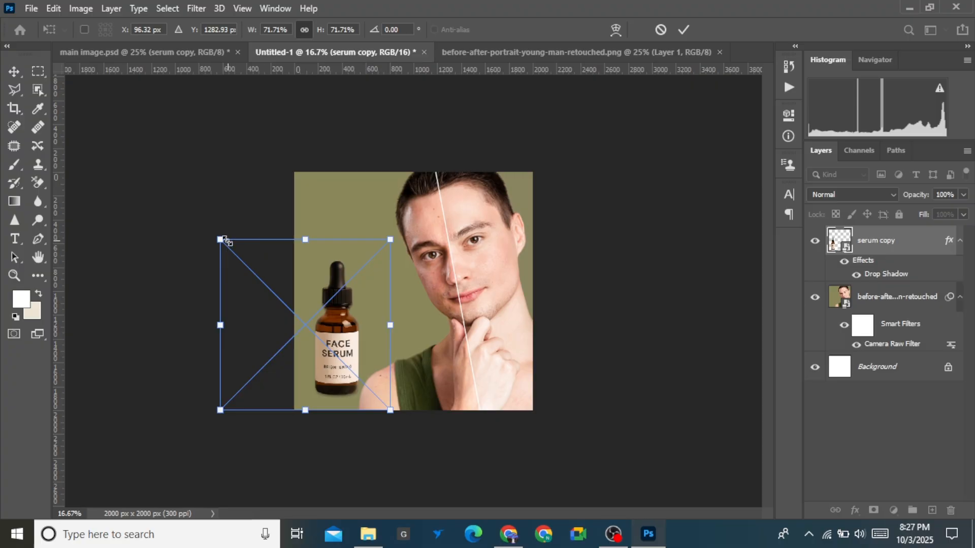
{"action": "left_click_drag", "start_coordinate": [220, 239], "coordinate": [232, 251]}
{"action": "left_click_drag", "start_coordinate": [338, 350], "coordinate": [333, 350]}
{"action": "left_click", "coordinate": [684, 30]}
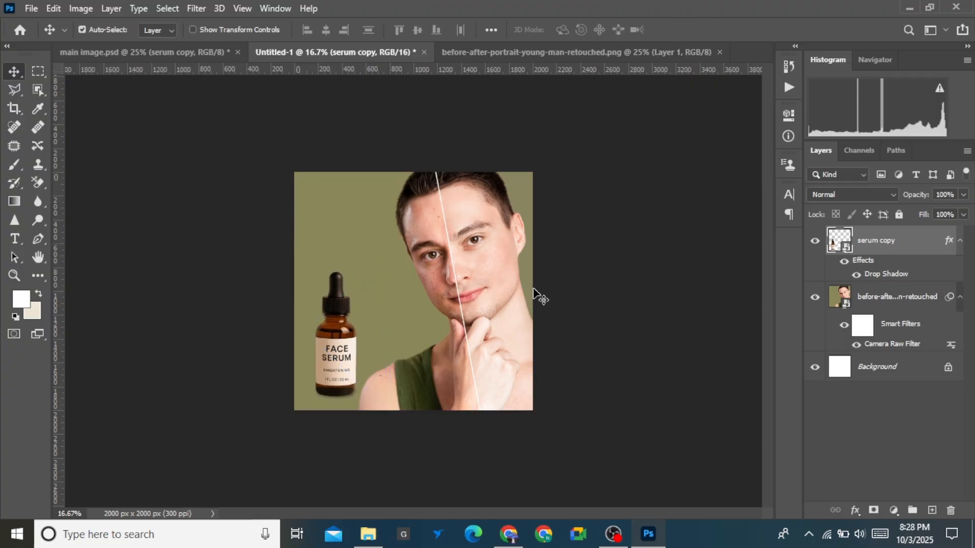
Step: On a new layer above the bottle, paint one black dab with the soft 400 px Brush over the lower label
{"action": "key", "text": "ctrl+0"}
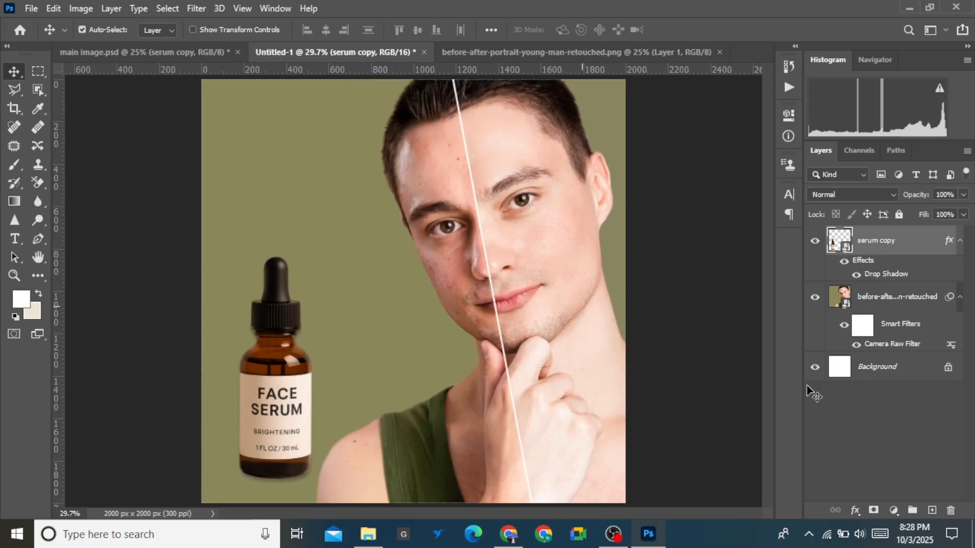
{"action": "key", "text": "ctrl+plus"}
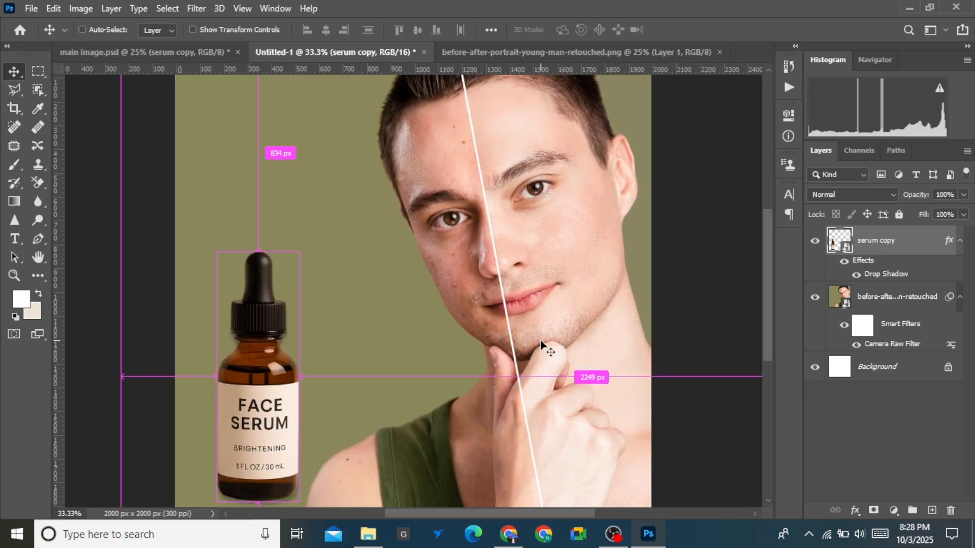
{"action": "left_click_drag", "start_coordinate": [768, 318], "coordinate": [769, 371]}
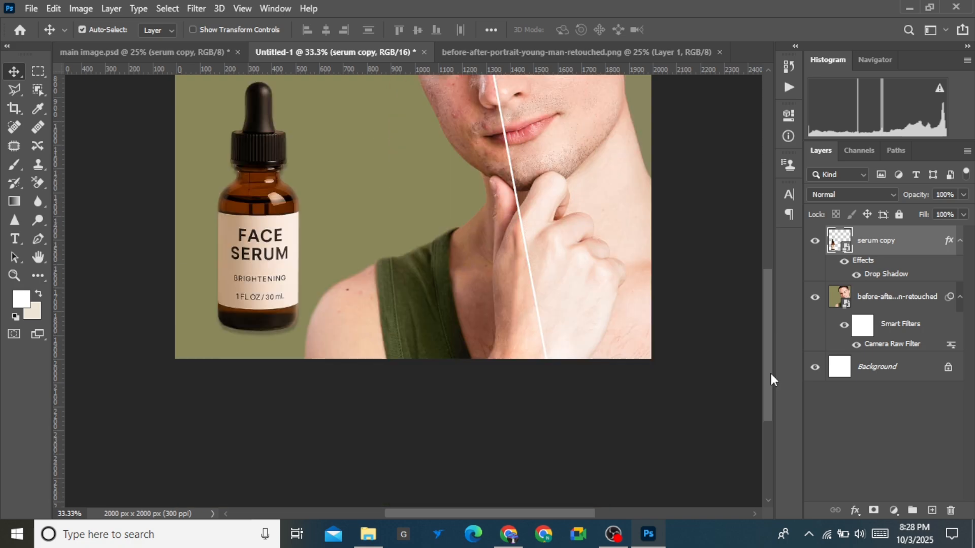
{"action": "left_click", "coordinate": [931, 511]}
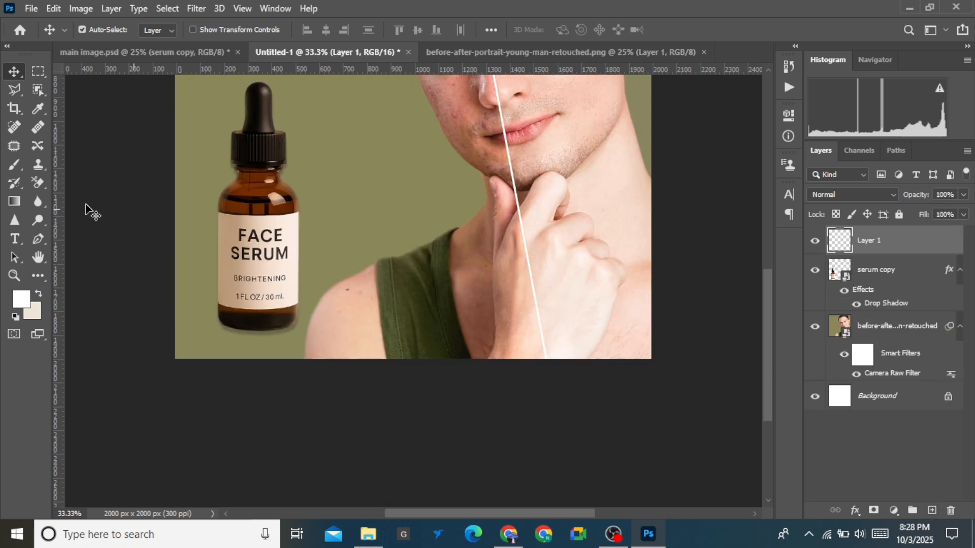
{"action": "left_click", "coordinate": [16, 164]}
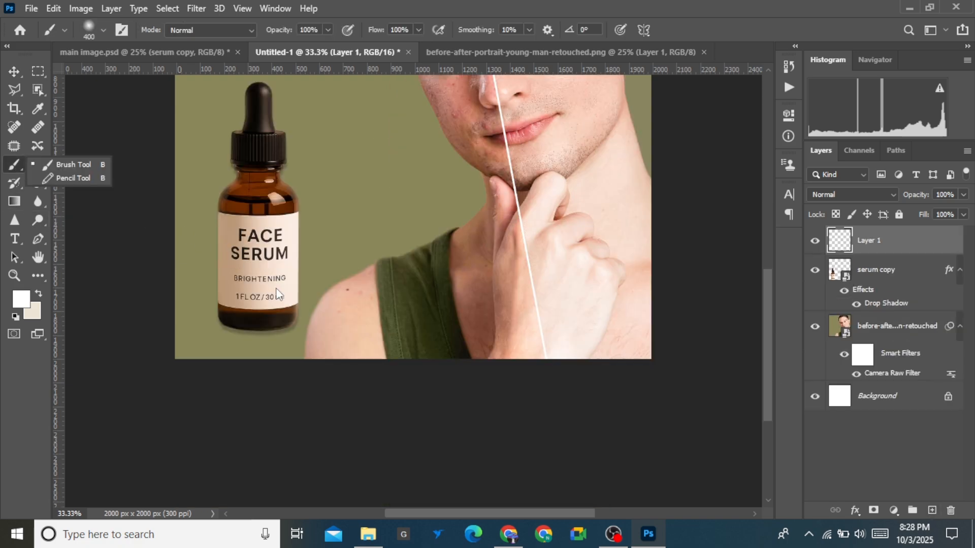
{"action": "left_click", "coordinate": [62, 164]}
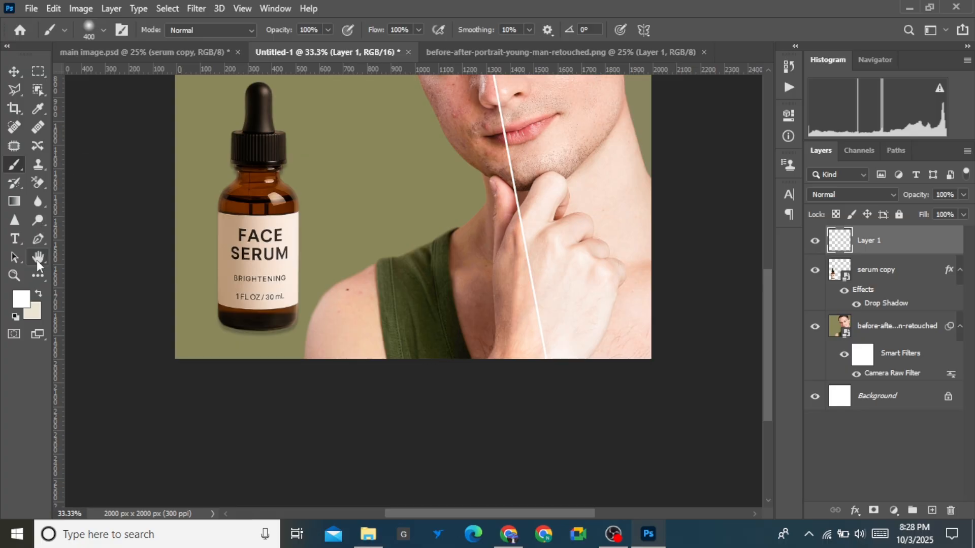
{"action": "left_click", "coordinate": [15, 316]}
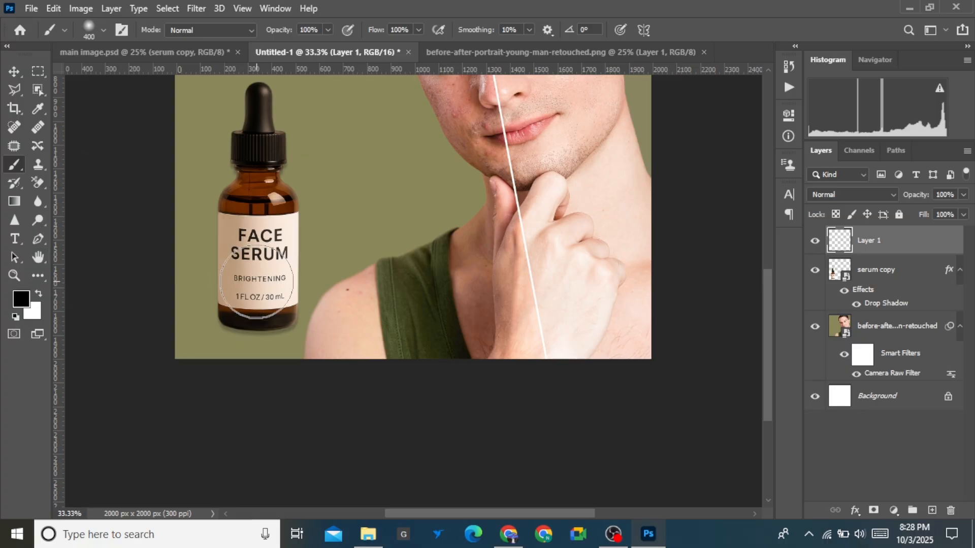
{"action": "left_click", "coordinate": [258, 284]}
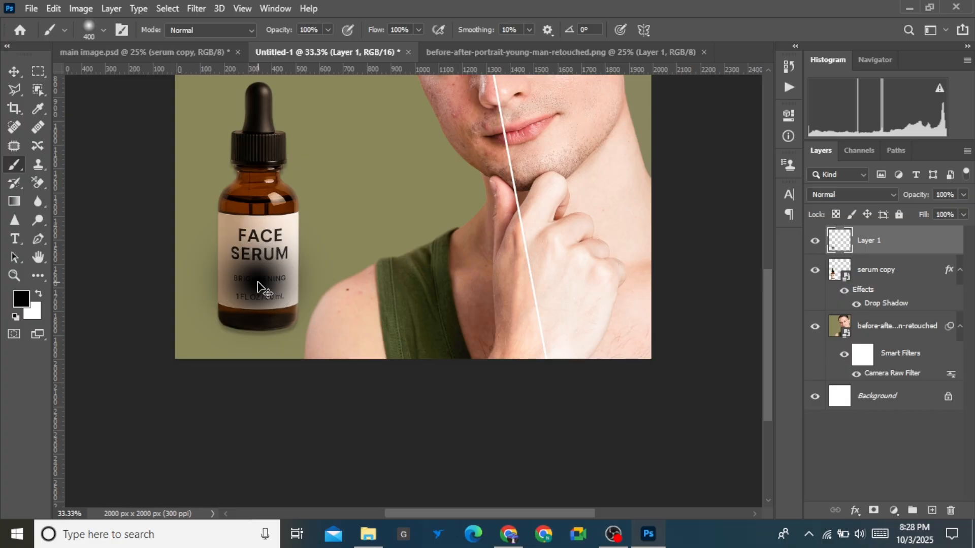
Step: Flatten the black dab to about 9.22% height at the bottle's base as a shadow, and move its layer beneath the serum copy layer
{"action": "key", "text": "ctrl+t"}
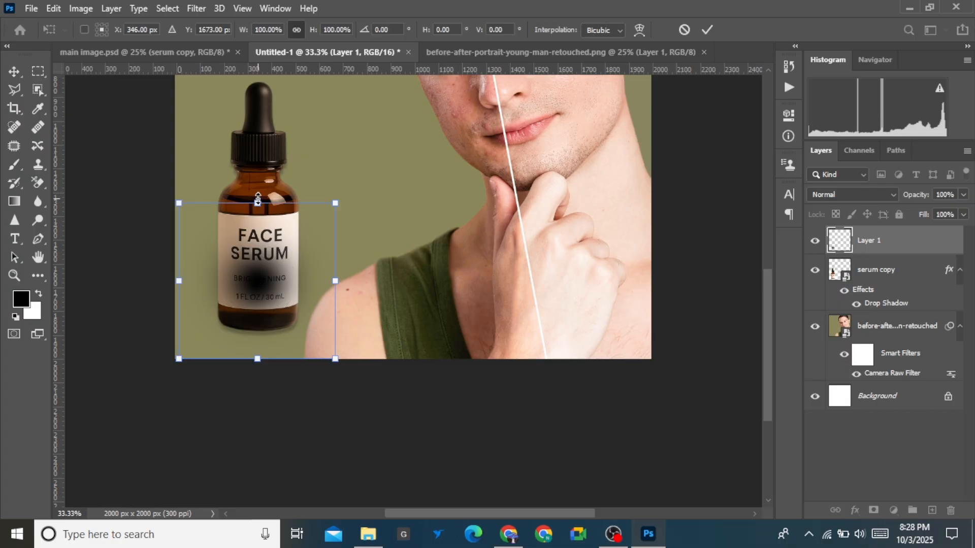
{"action": "mouse_move", "coordinate": [257, 203]}
{"action": "left_mouse_down"}
{"action": "mouse_move", "coordinate": [265, 343]}
{"action": "mouse_move", "coordinate": [277, 332]}
{"action": "left_mouse_up"}
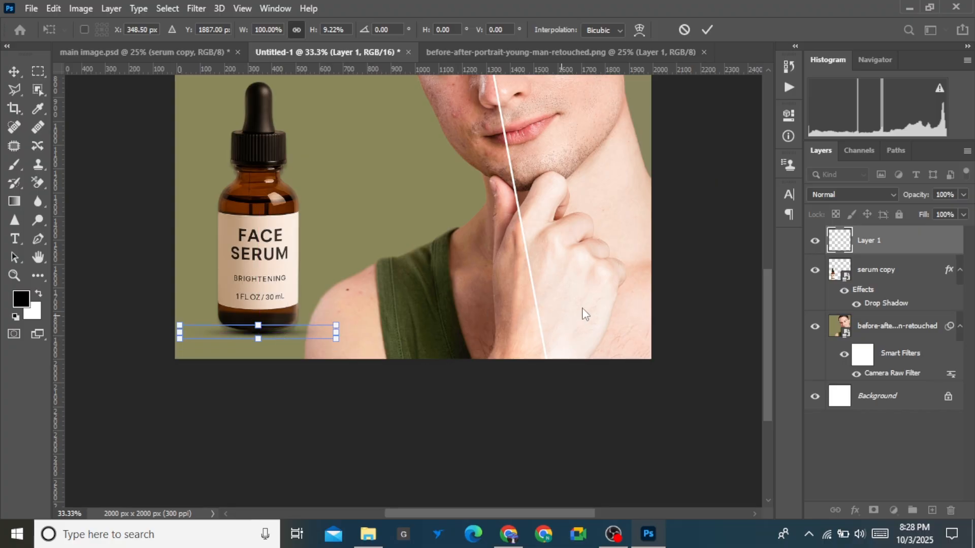
{"action": "left_click_drag", "start_coordinate": [903, 244], "coordinate": [902, 312]}
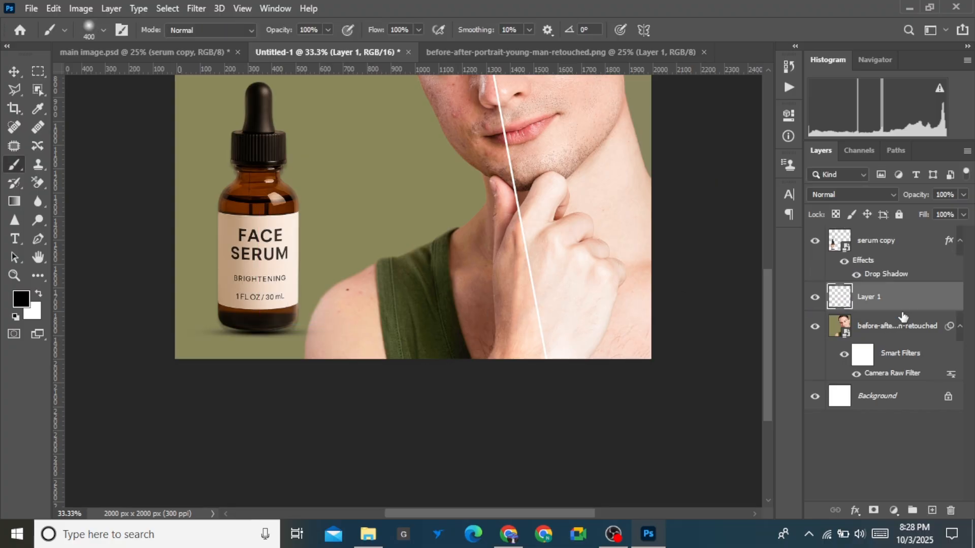
Step: Shift the serum bottle slightly down onto its shadow and add a new empty layer directly above the shadow layer
{"action": "left_click", "coordinate": [15, 75]}
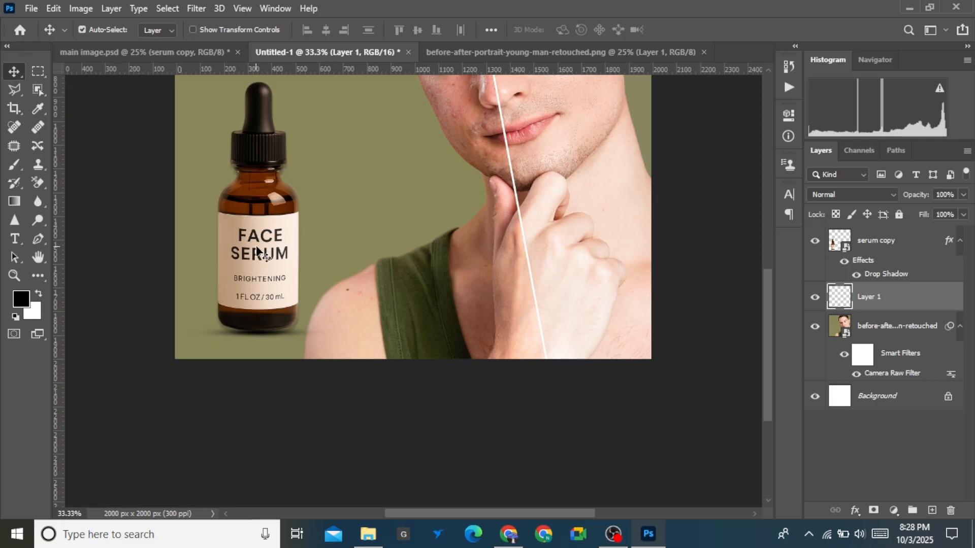
{"action": "left_click_drag", "start_coordinate": [257, 249], "coordinate": [258, 249]}
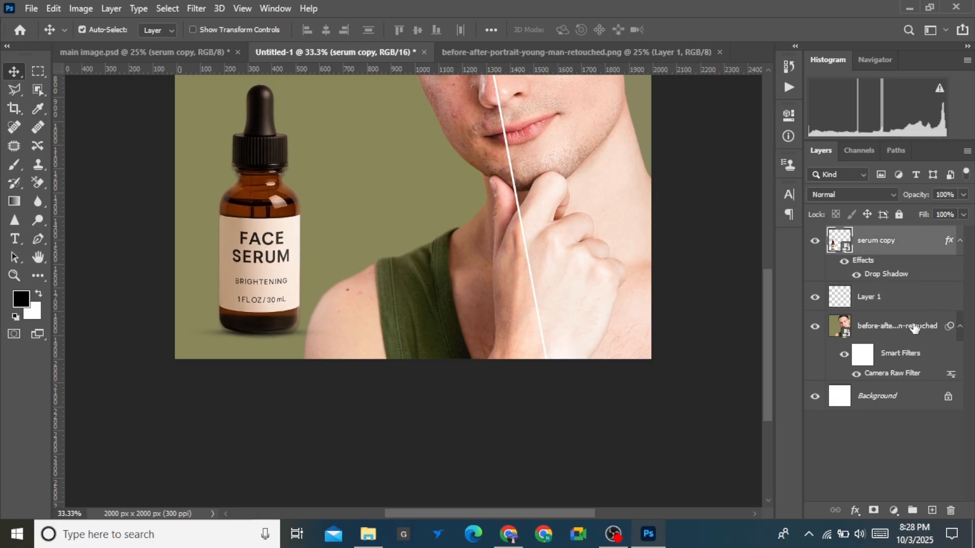
{"action": "left_click", "coordinate": [886, 301]}
{"action": "left_click", "coordinate": [933, 511]}
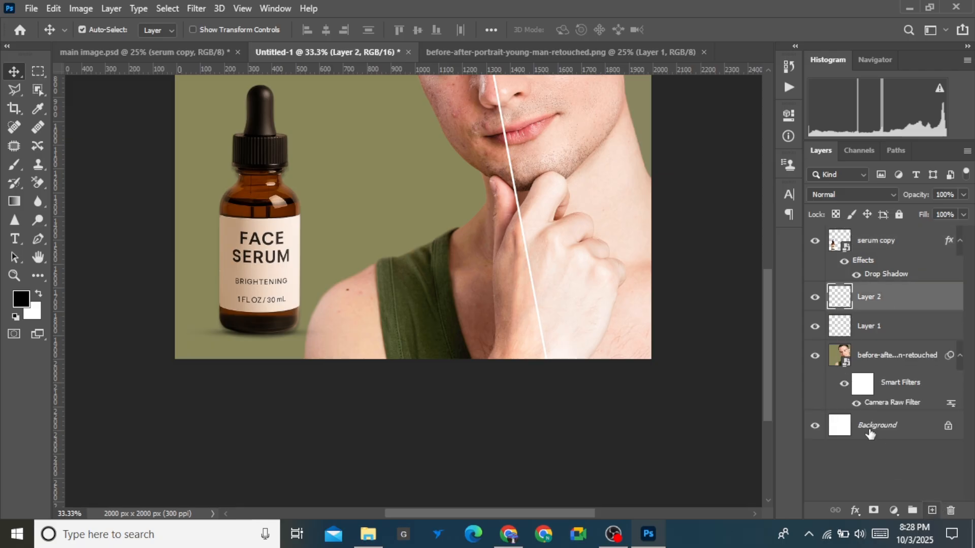
Step: Set the foreground colour to the muted tan b39477, starting from a sample of the serum bottle's label
{"action": "left_click", "coordinate": [28, 302]}
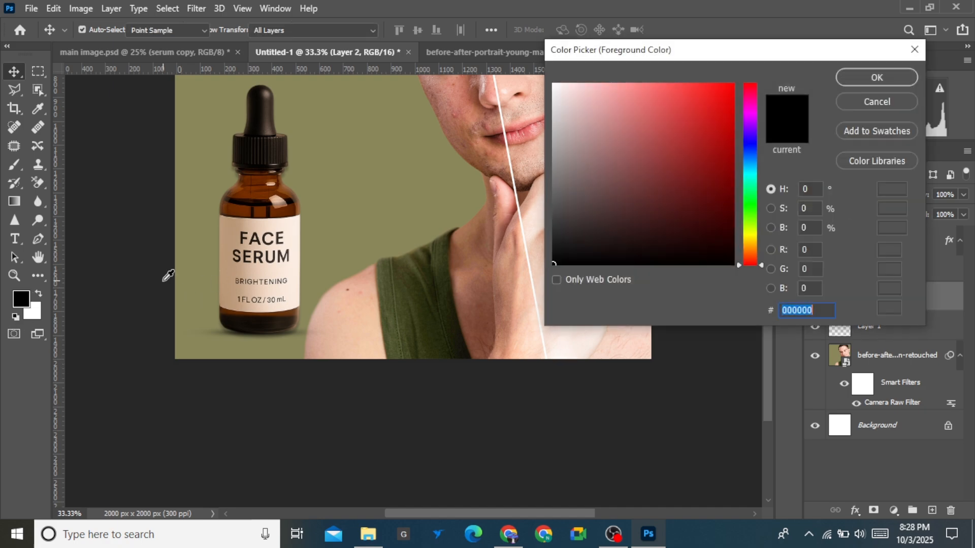
{"action": "left_click", "coordinate": [234, 274]}
{"action": "left_click", "coordinate": [613, 137]}
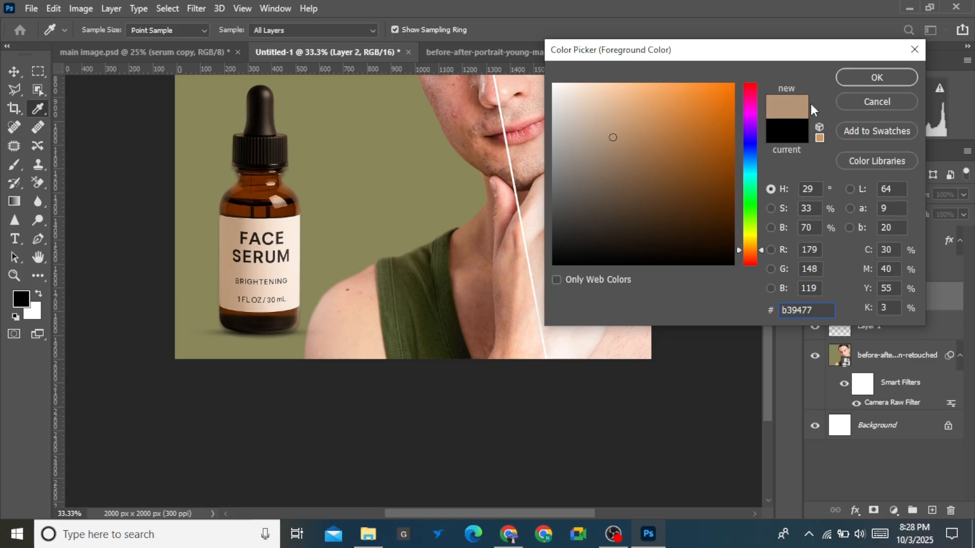
{"action": "left_click", "coordinate": [877, 77]}
{"action": "key", "text": "v"}
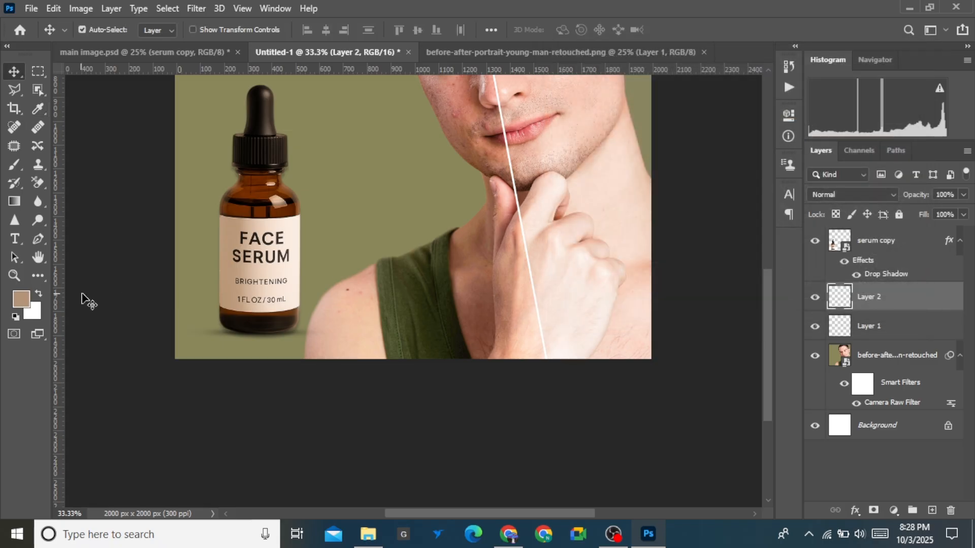
Step: Set the background colour to the olive 878667, starting from a sample of the green backdrop, and activate the Gradient tool
{"action": "left_click", "coordinate": [40, 315]}
{"action": "left_click", "coordinate": [381, 218]}
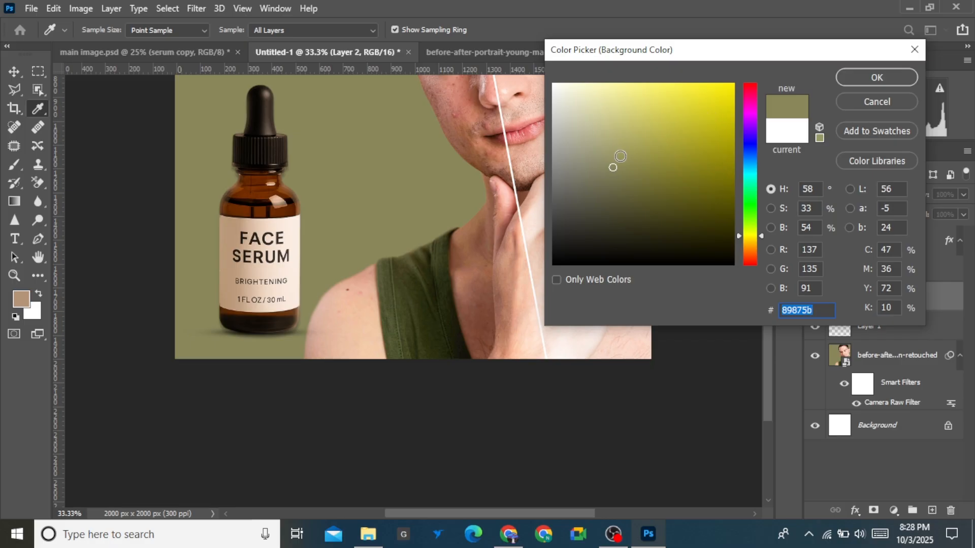
{"action": "left_click", "coordinate": [596, 168]}
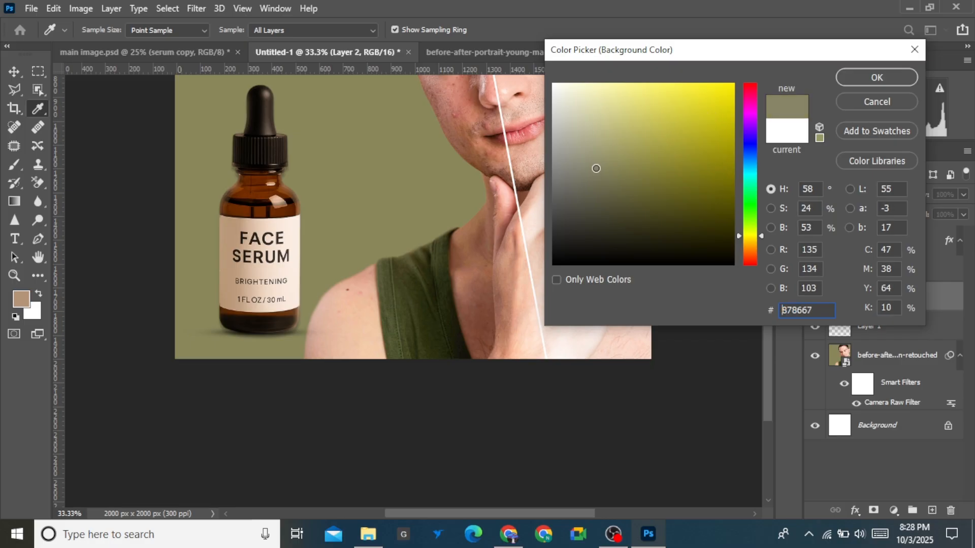
{"action": "left_click", "coordinate": [869, 77]}
{"action": "key", "text": "v"}
{"action": "left_click", "coordinate": [15, 201]}
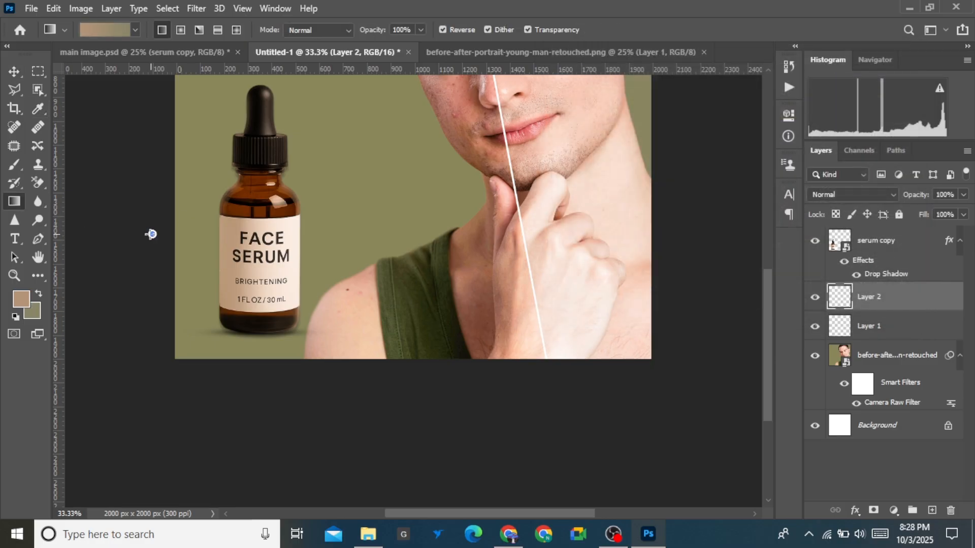
Step: Try horizontal foreground-to-background gradients on Layer 2 across the bottle area, first ending in tan and the second time reversed
{"action": "left_click_drag", "start_coordinate": [151, 234], "coordinate": [358, 229]}
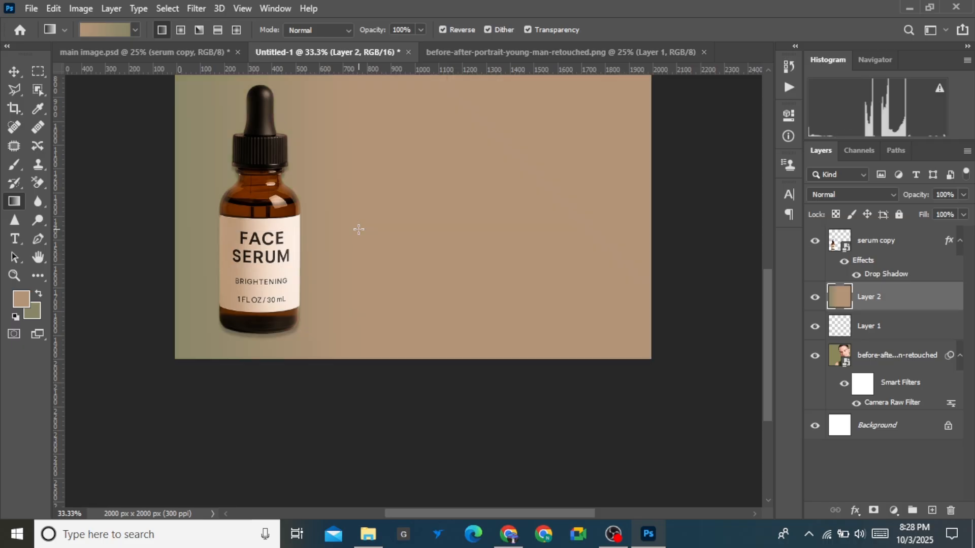
{"action": "key", "text": "ctrl+z"}
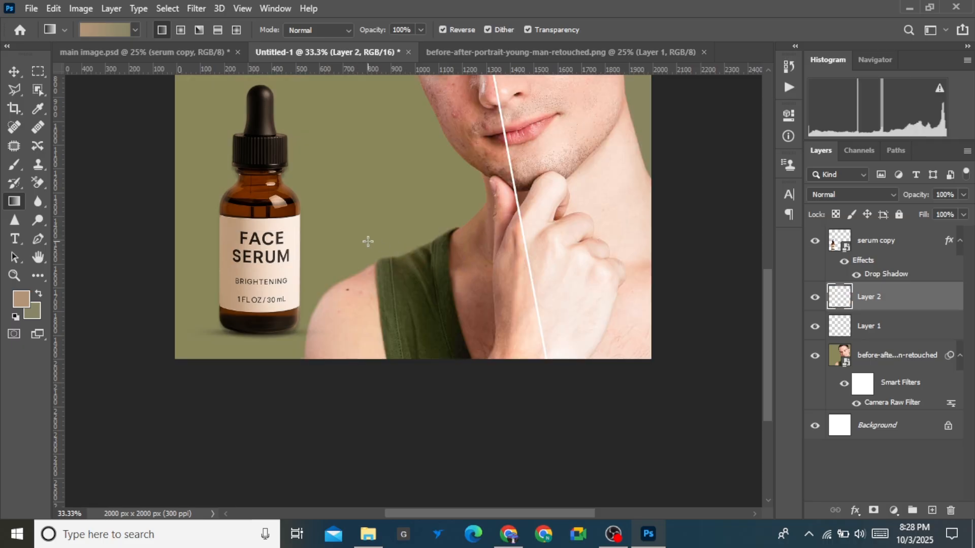
{"action": "left_click_drag", "start_coordinate": [367, 241], "coordinate": [119, 245]}
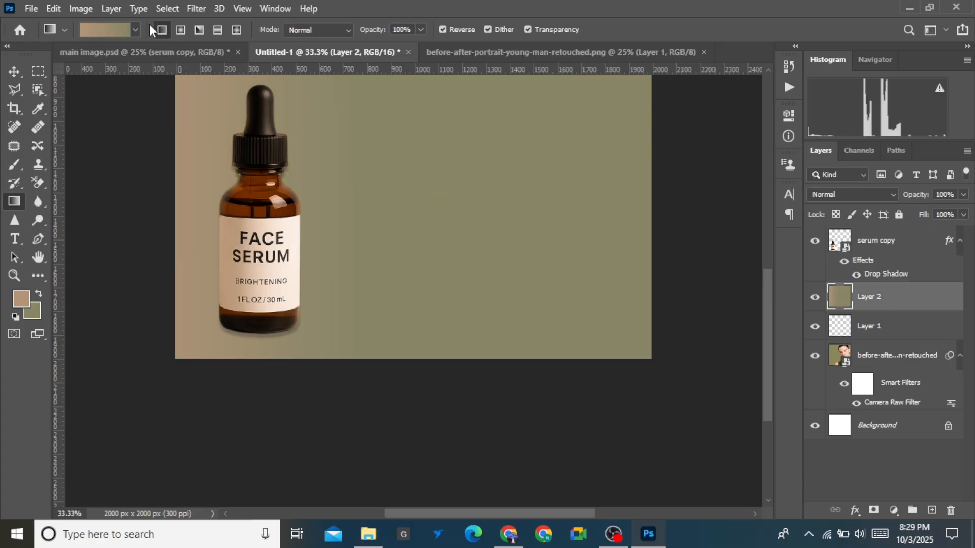
Step: Choose the foreground-to-transparent gradient from the Basics presets and undo the opaque gradient on Layer 2
{"action": "left_click", "coordinate": [135, 30]}
{"action": "left_click", "coordinate": [30, 56]}
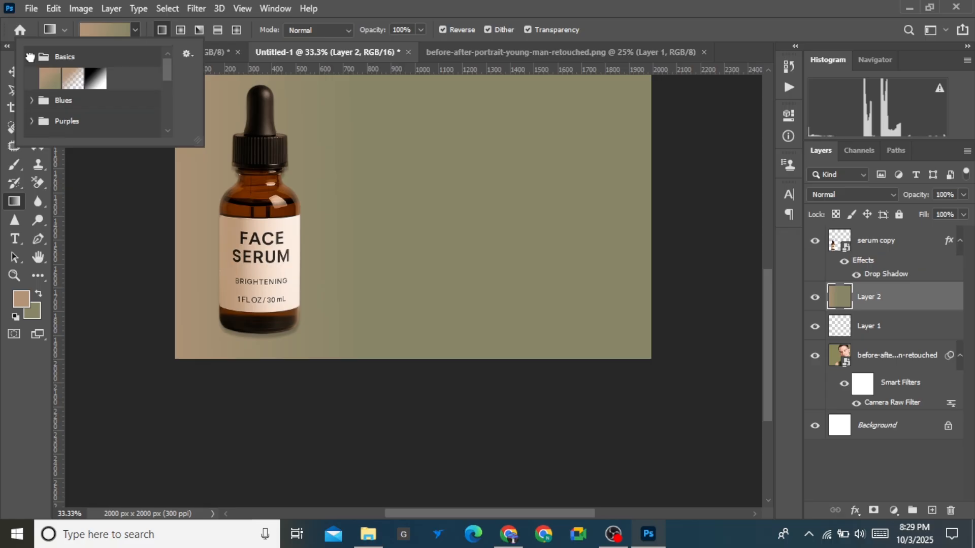
{"action": "left_click", "coordinate": [72, 79]}
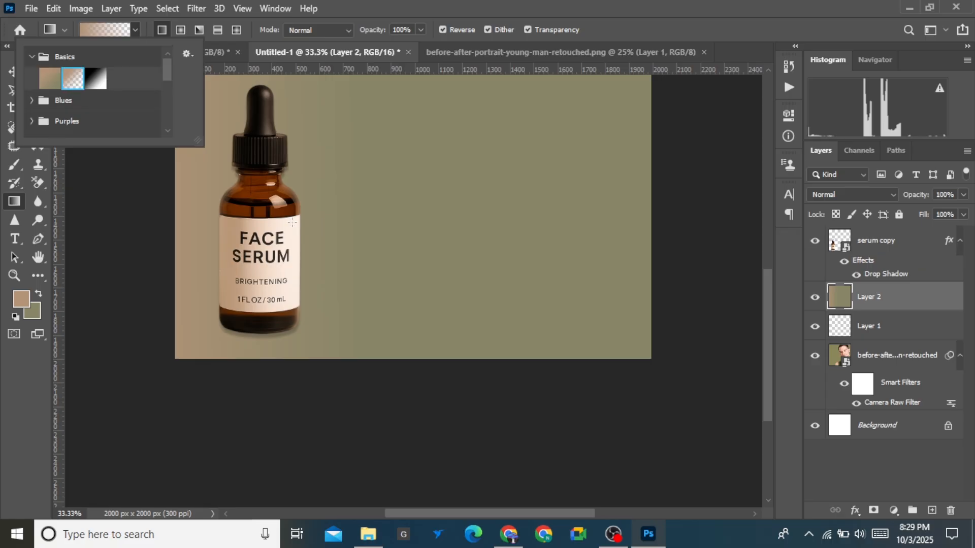
{"action": "left_click", "coordinate": [881, 296]}
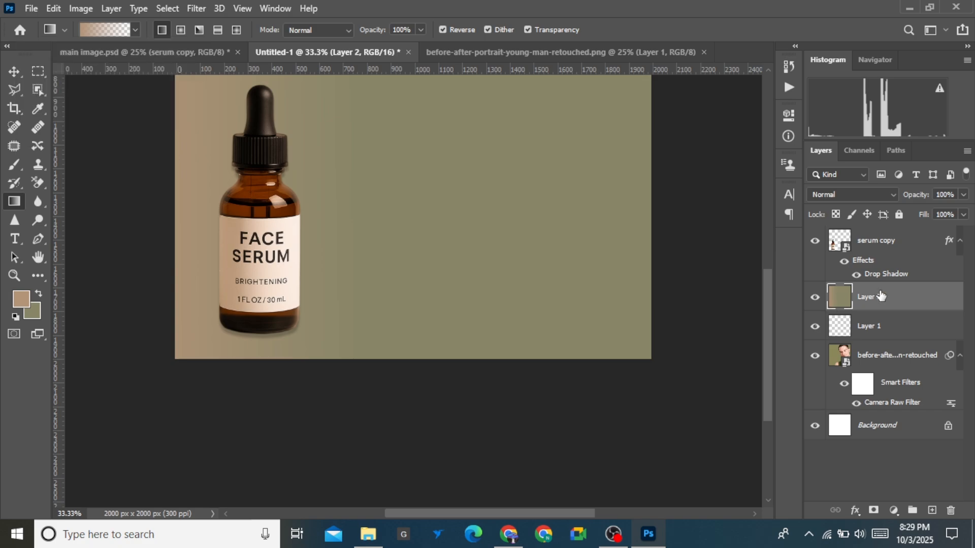
{"action": "key", "text": "ctrl+z"}
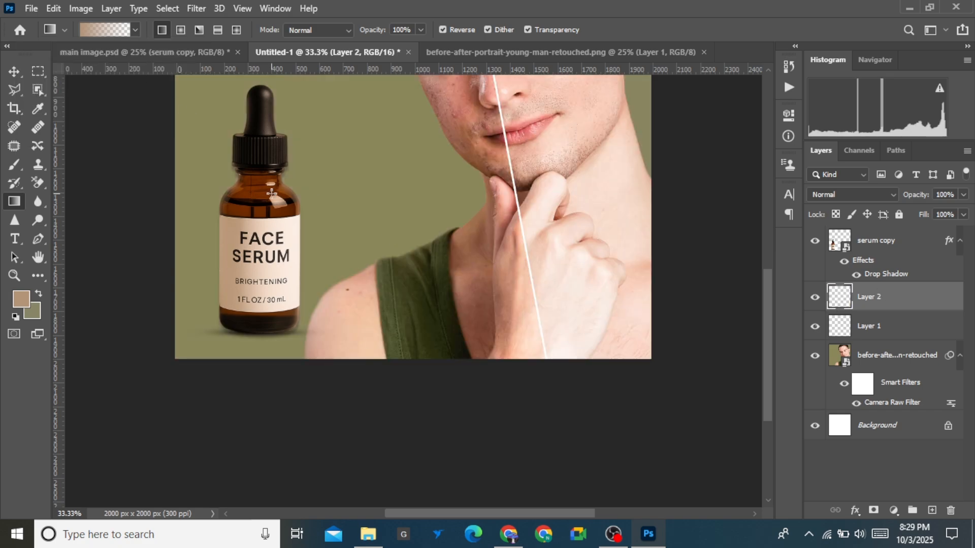
Step: Try a horizontal tan-to-transparent gradient on Layer 2, fading from the canvas's left edge past the bottle, and undo it
{"action": "left_click_drag", "start_coordinate": [346, 220], "coordinate": [128, 222]}
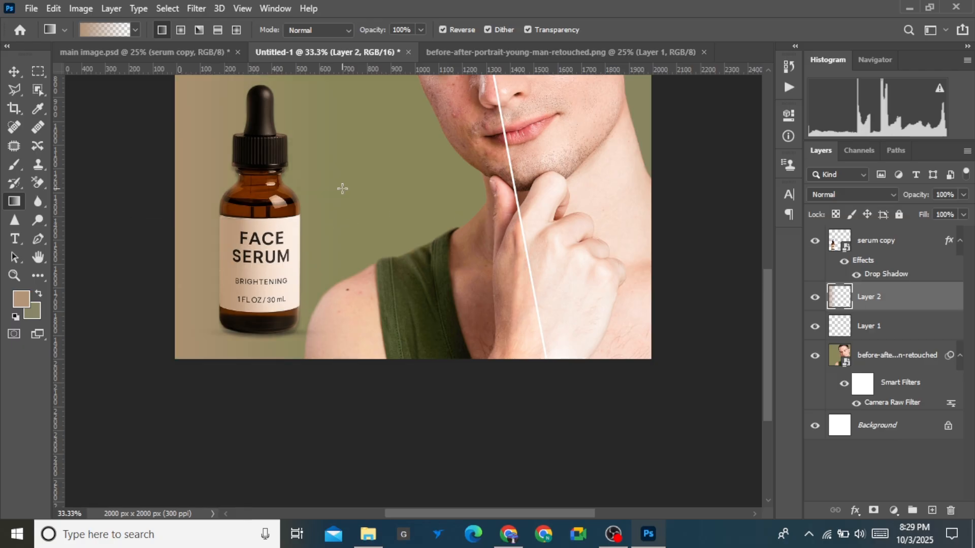
{"action": "scroll", "coordinate": [511, 304], "scroll_direction": "down", "scroll_amount": 2}
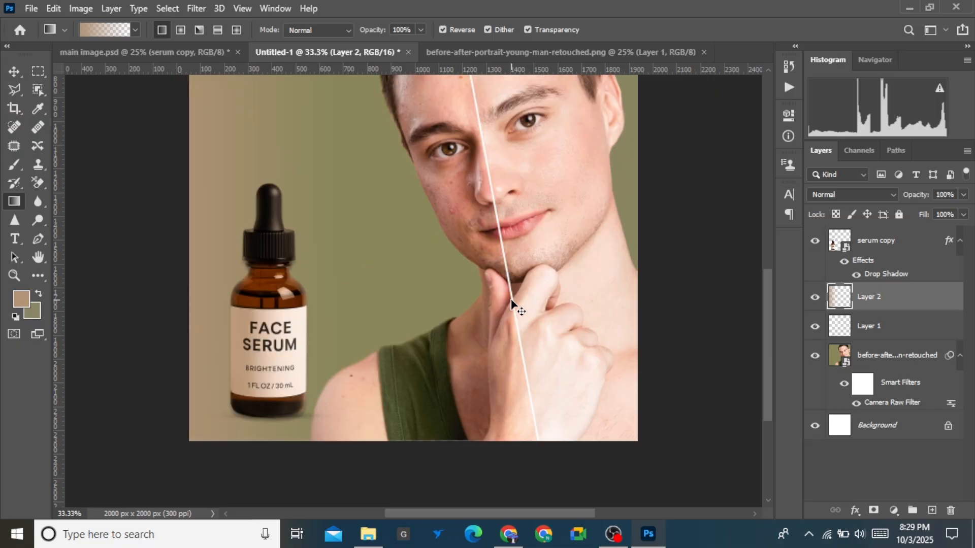
{"action": "key", "text": "ctrl+z"}
Step: Apply two diagonal tan-to-transparent gradients on Layer 2, fading from the lower-left corner towards the face, and move the layer beneath Layer 1
{"action": "left_click_drag", "start_coordinate": [523, 186], "coordinate": [109, 543]}
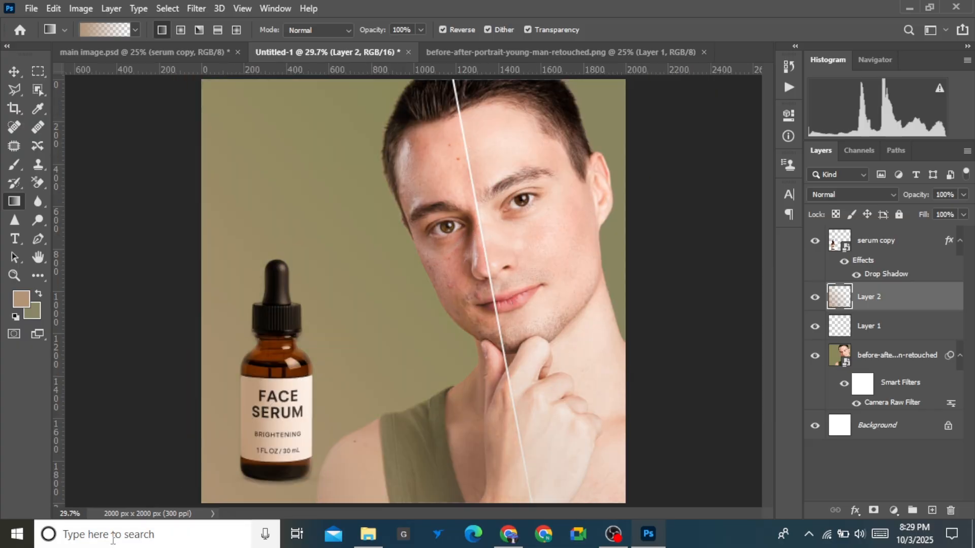
{"action": "left_click_drag", "start_coordinate": [477, 238], "coordinate": [112, 542]}
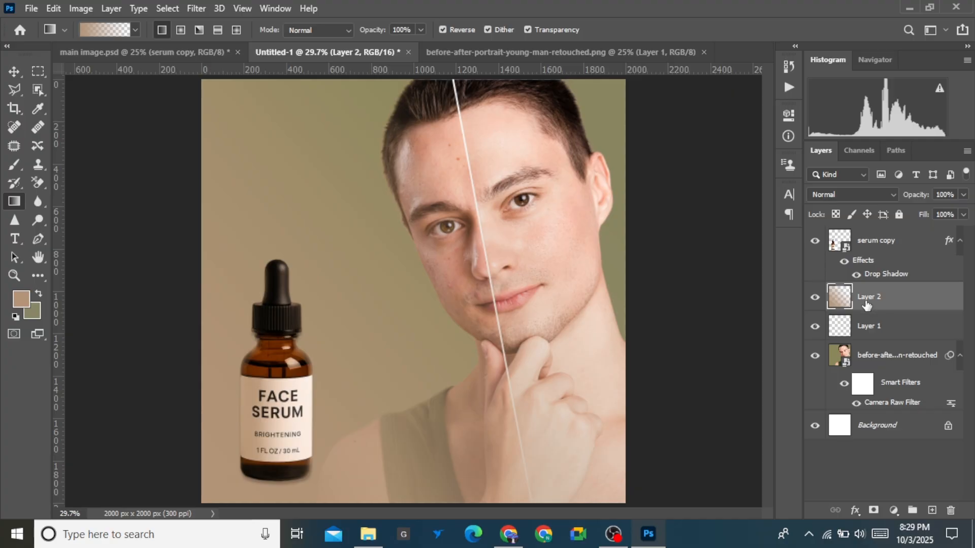
{"action": "left_click_drag", "start_coordinate": [878, 300], "coordinate": [888, 333]}
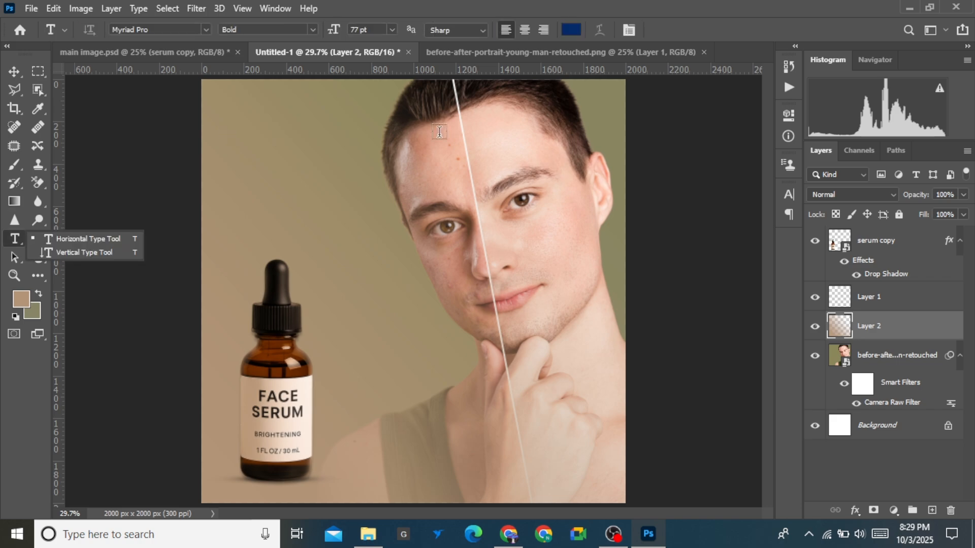
Step: Set the Horizontal Type tool's text colour to the near-white f6f7f8
{"action": "left_click", "coordinate": [571, 30]}
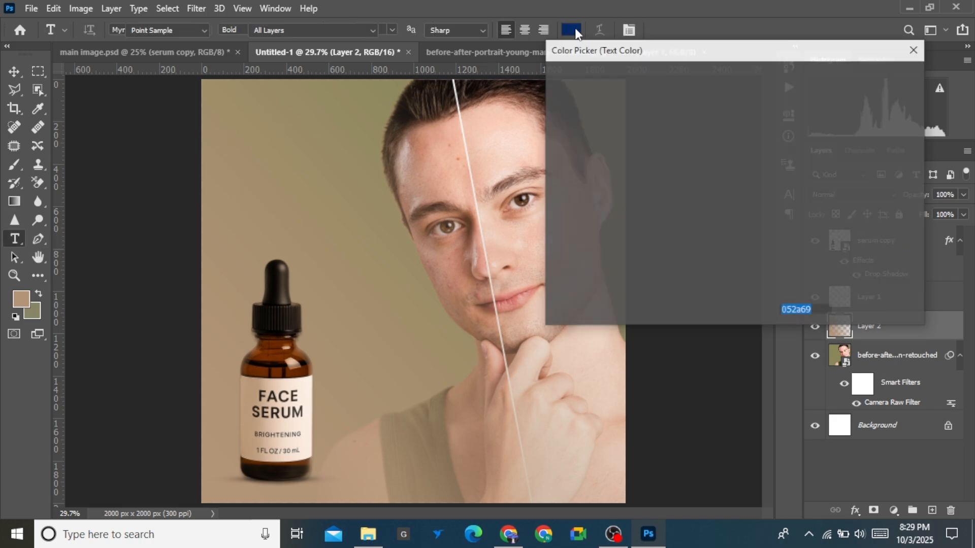
{"action": "left_click_drag", "start_coordinate": [637, 183], "coordinate": [553, 89]}
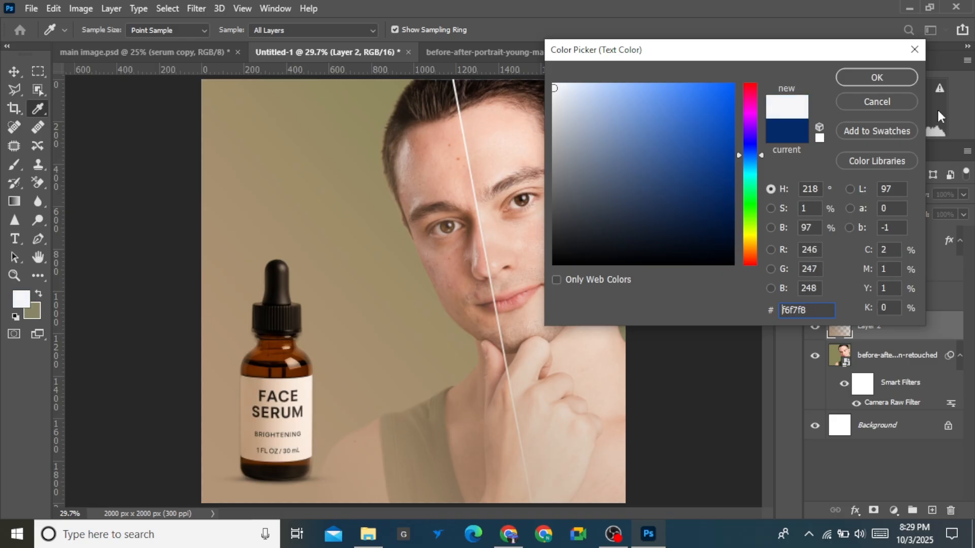
{"action": "left_click", "coordinate": [869, 79]}
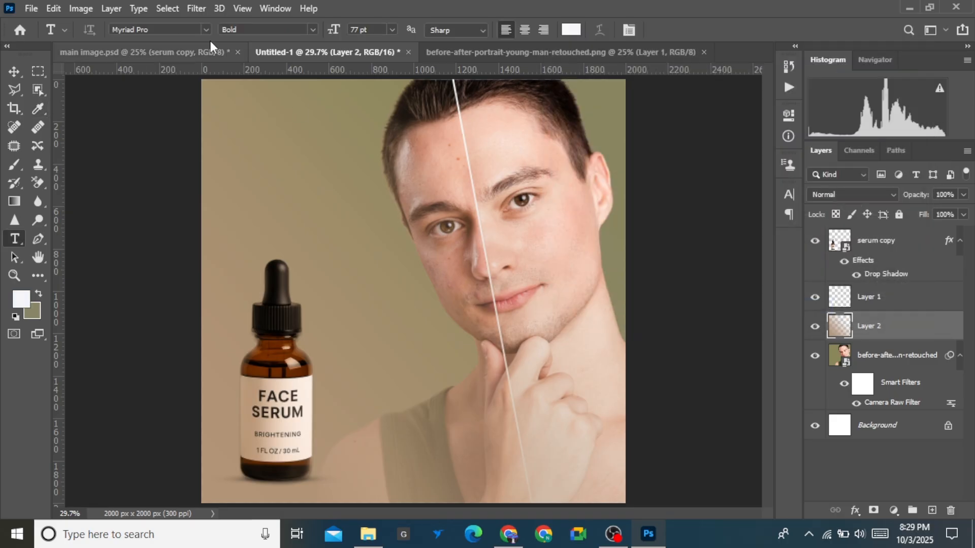
Step: Set the text font to Poppins in the Black style
{"action": "left_click", "coordinate": [206, 29]}
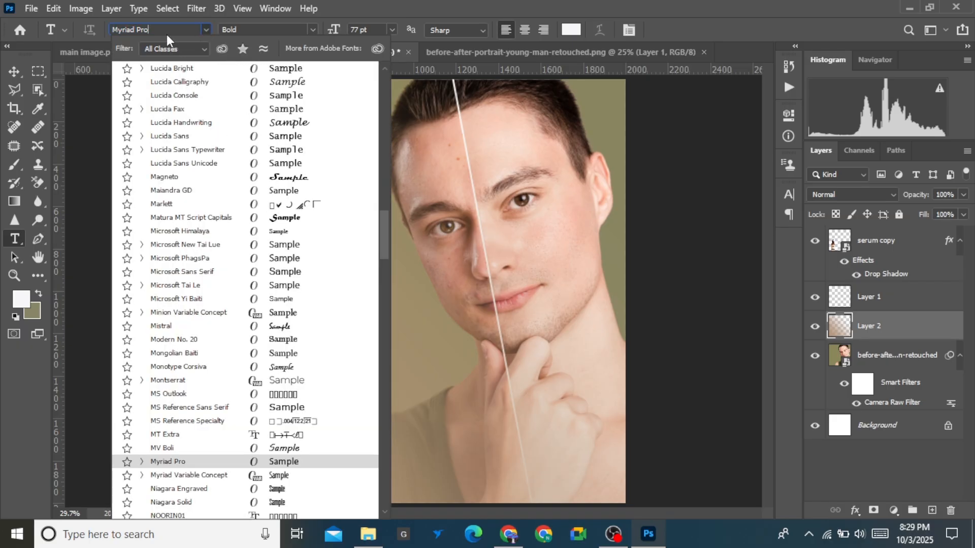
{"action": "key", "text": "BackSpace"}
{"action": "key", "text": "BackSpace"}
{"action": "key", "text": "BackSpace"}
{"action": "key", "text": "BackSpace"}
{"action": "key", "text": "BackSpace"}
{"action": "key", "text": "BackSpace"}
{"action": "key", "text": "BackSpace"}
{"action": "key", "text": "BackSpace"}
{"action": "key", "text": "BackSpace"}
{"action": "key", "text": "BackSpace"}
{"action": "type", "text": "popp"}
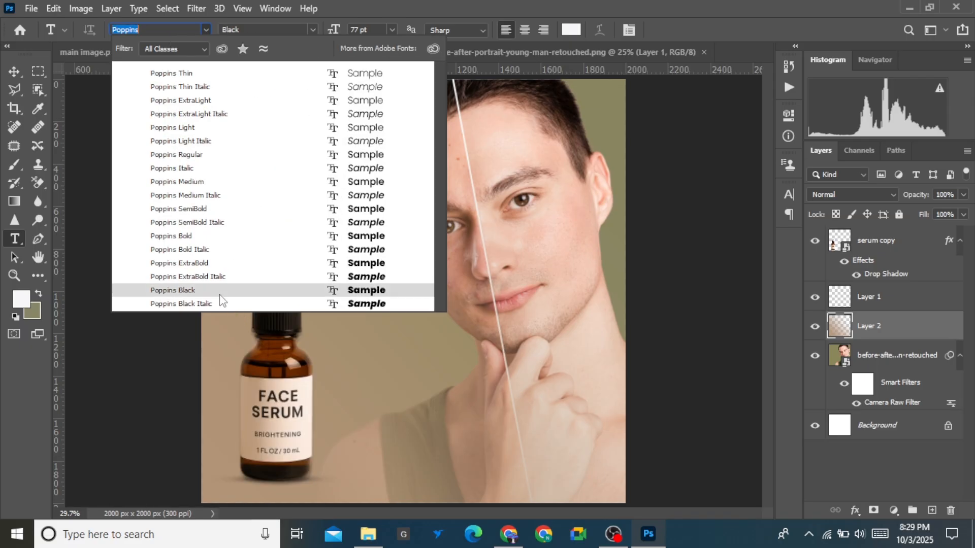
{"action": "left_click", "coordinate": [216, 291]}
Step: Add the two-line heading "Before" / "After" and position it in the canvas's upper-left corner above the bottle
{"action": "left_click", "coordinate": [280, 184]}
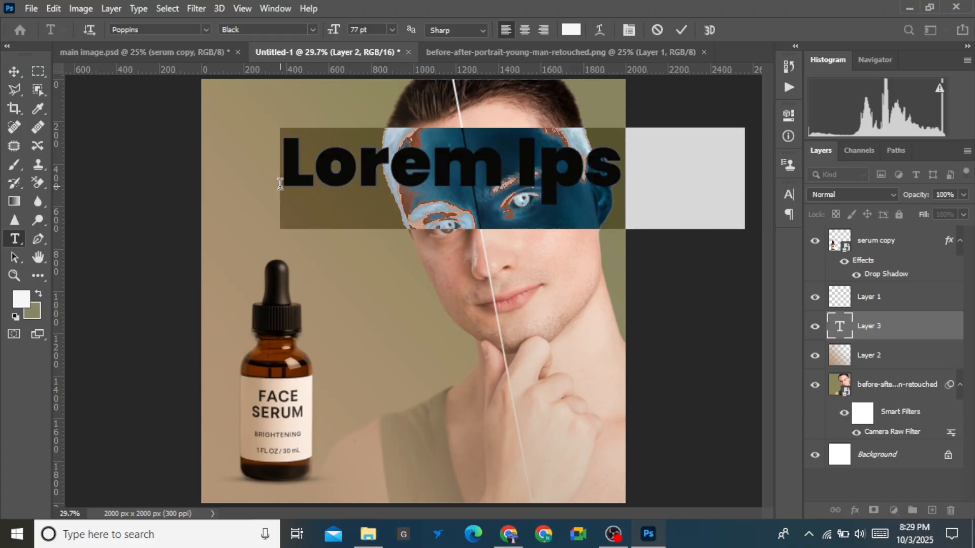
{"action": "key", "text": "BackSpace"}
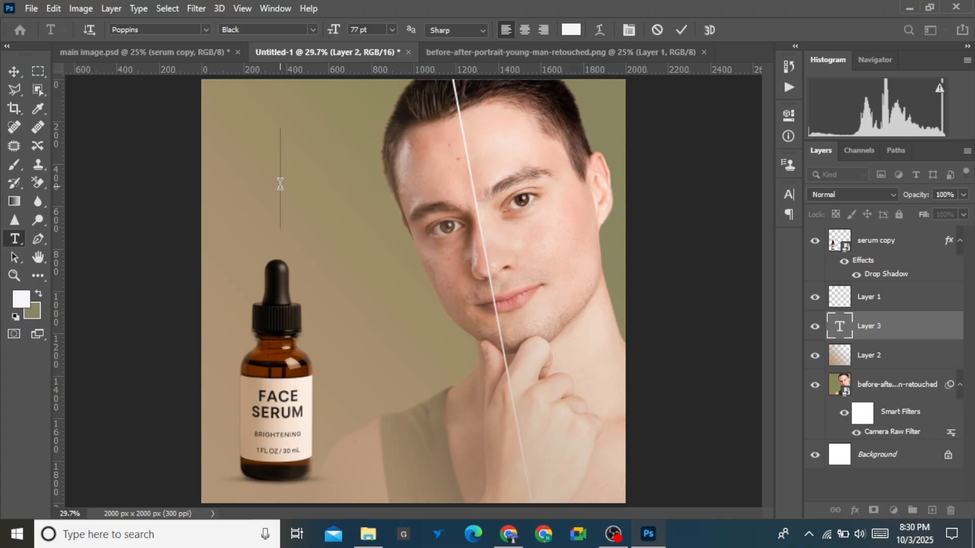
{"action": "type", "text": "Be"}
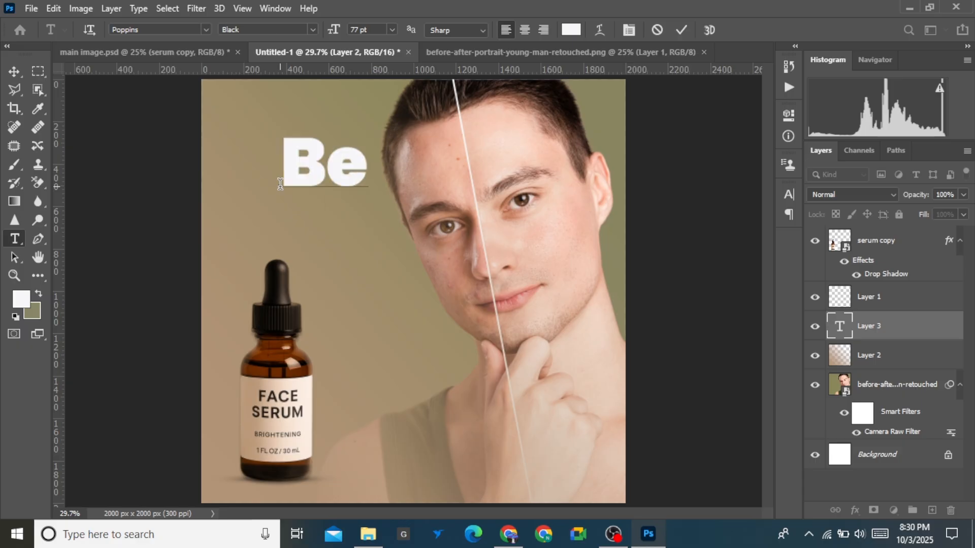
{"action": "type", "text": "fore"}
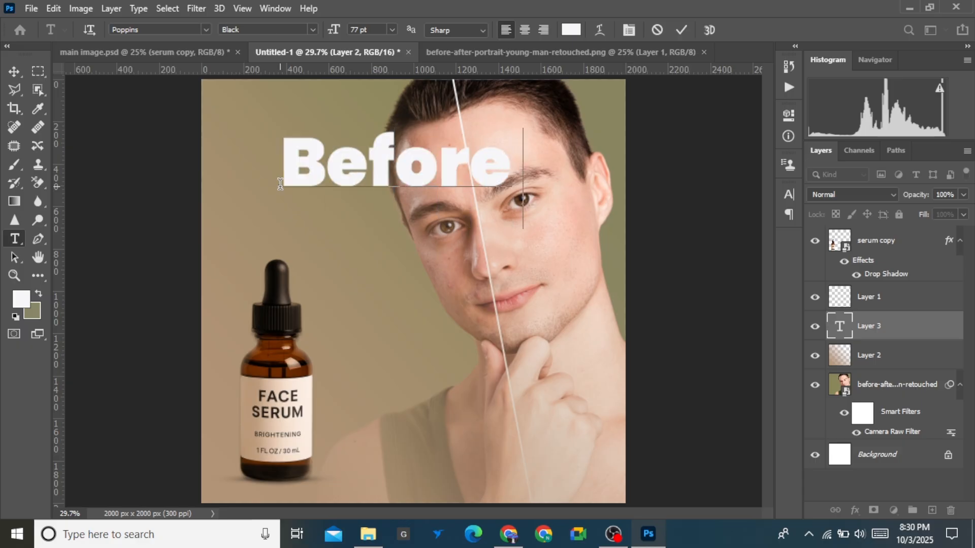
{"action": "key", "text": "Return"}
{"action": "type", "text": "after"}
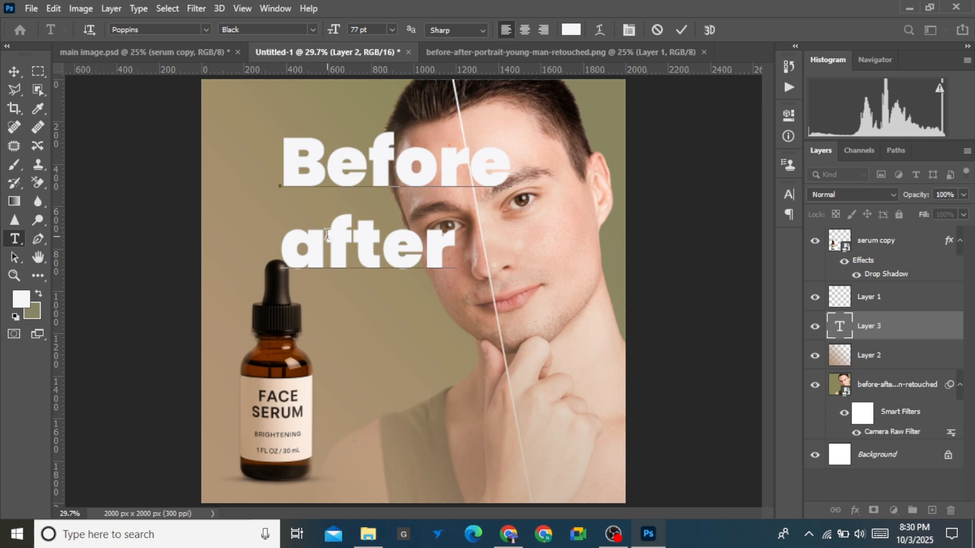
{"action": "key", "text": "Left"}
{"action": "key", "text": "Left"}
{"action": "key", "text": "Left"}
{"action": "key", "text": "Left"}
{"action": "key", "text": "Left"}
{"action": "key", "text": "Delete"}
{"action": "type", "text": "A"}
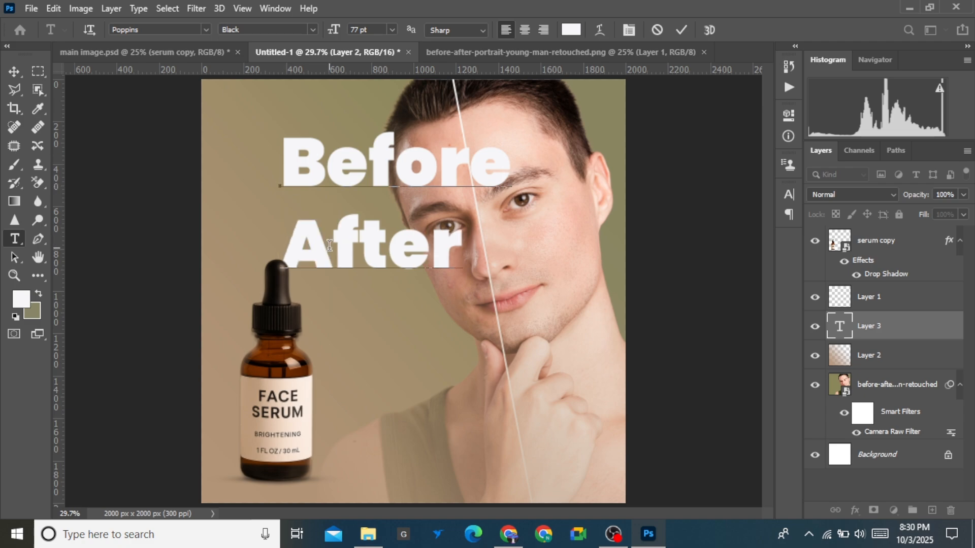
{"action": "left_click", "coordinate": [680, 31]}
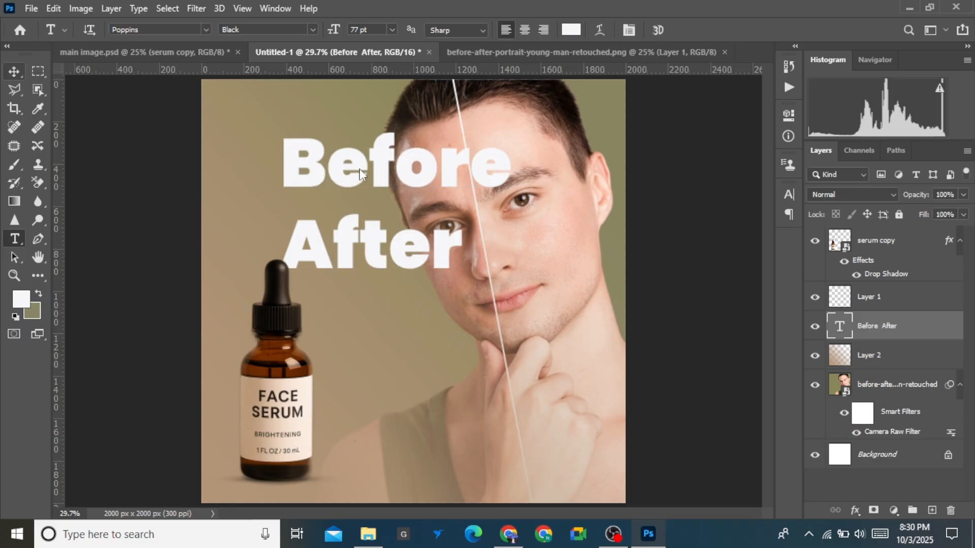
{"action": "key", "text": "v"}
{"action": "left_click_drag", "start_coordinate": [361, 174], "coordinate": [291, 135]}
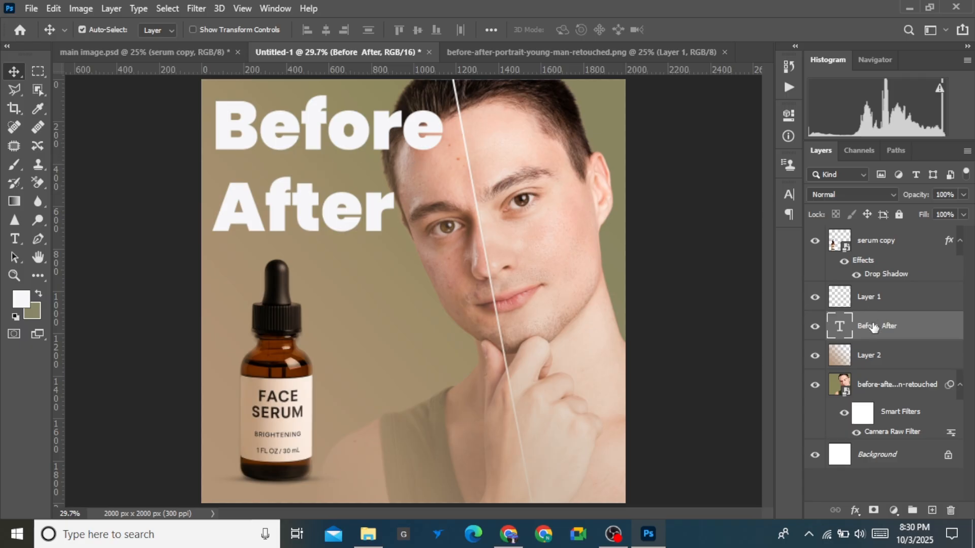
Step: Set the "Before After" heading's leading to 68 pt and its tracking to 180
{"action": "left_click", "coordinate": [788, 115]}
{"action": "left_click", "coordinate": [788, 115]}
{"action": "left_click", "coordinate": [787, 120]}
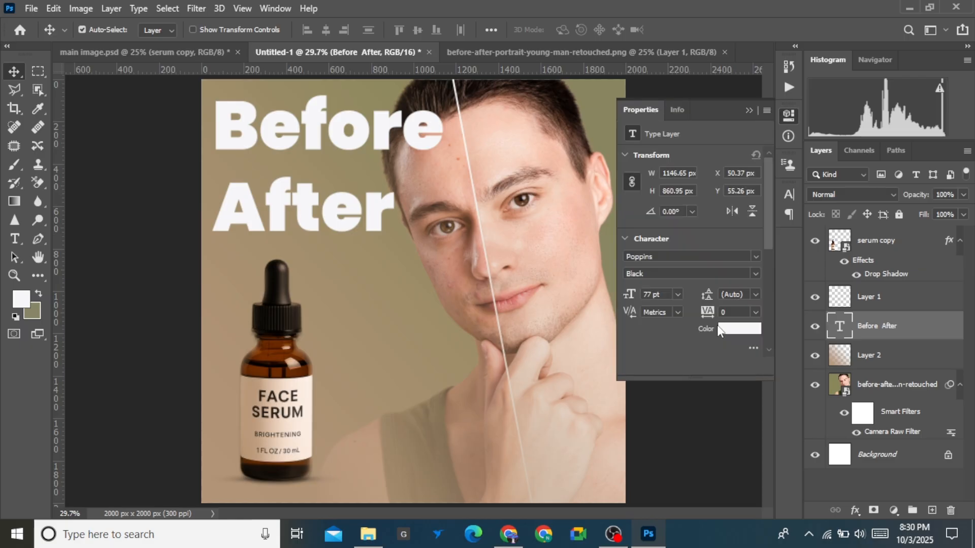
{"action": "left_click_drag", "start_coordinate": [707, 296], "coordinate": [691, 300]}
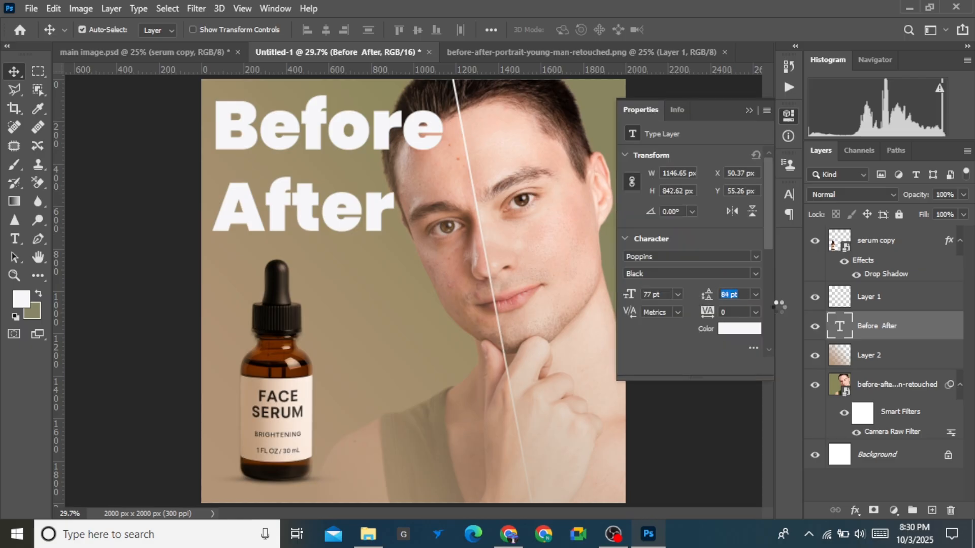
{"action": "double_click", "coordinate": [862, 327]}
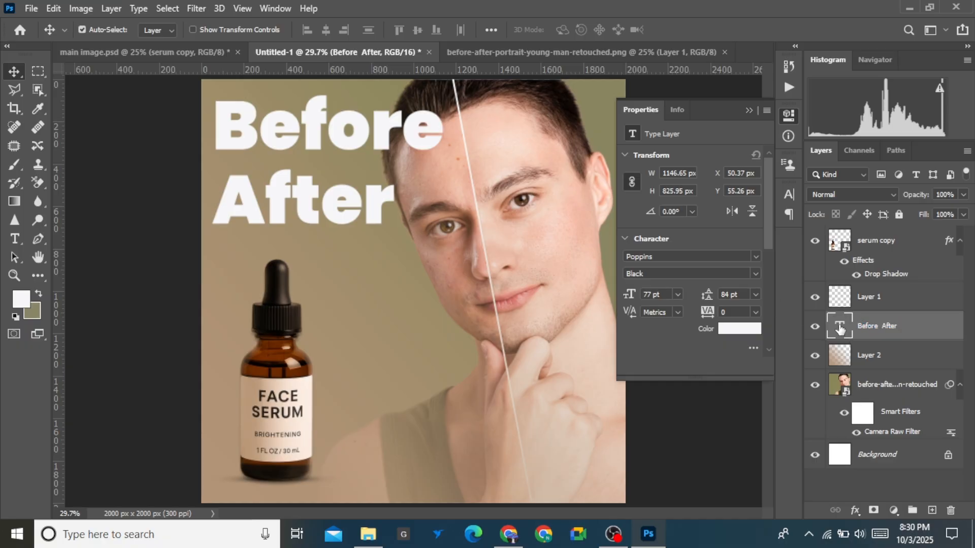
{"action": "double_click", "coordinate": [843, 333]}
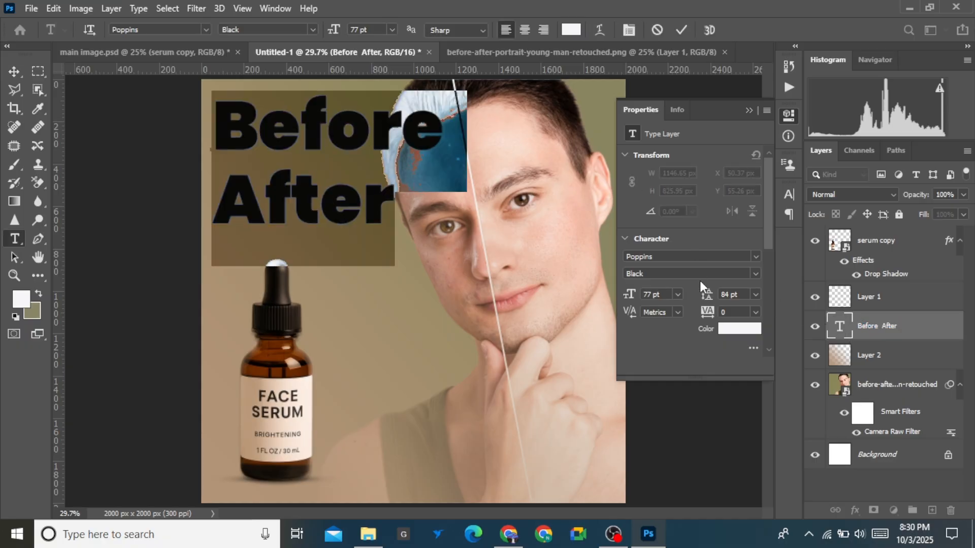
{"action": "left_click_drag", "start_coordinate": [702, 299], "coordinate": [706, 301]}
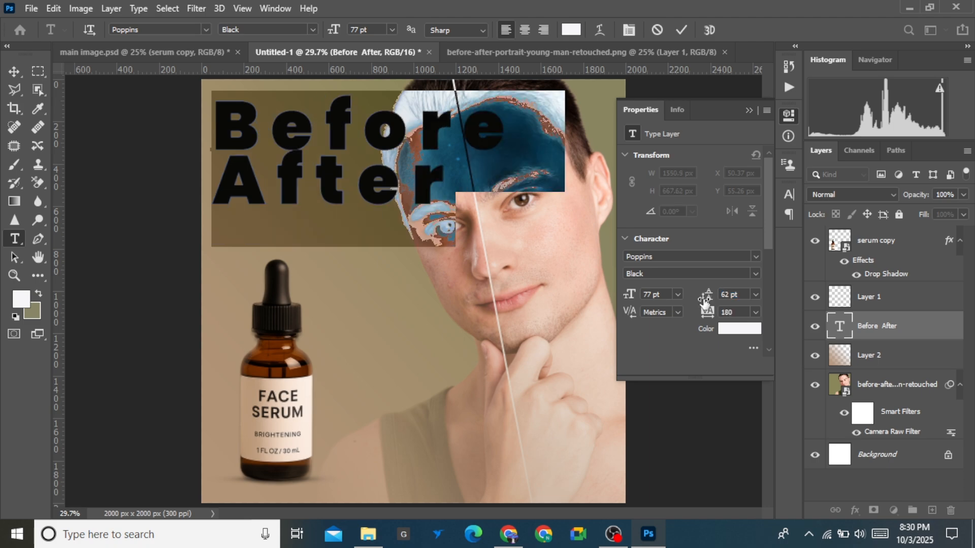
{"action": "left_click_drag", "start_coordinate": [702, 304], "coordinate": [707, 300]}
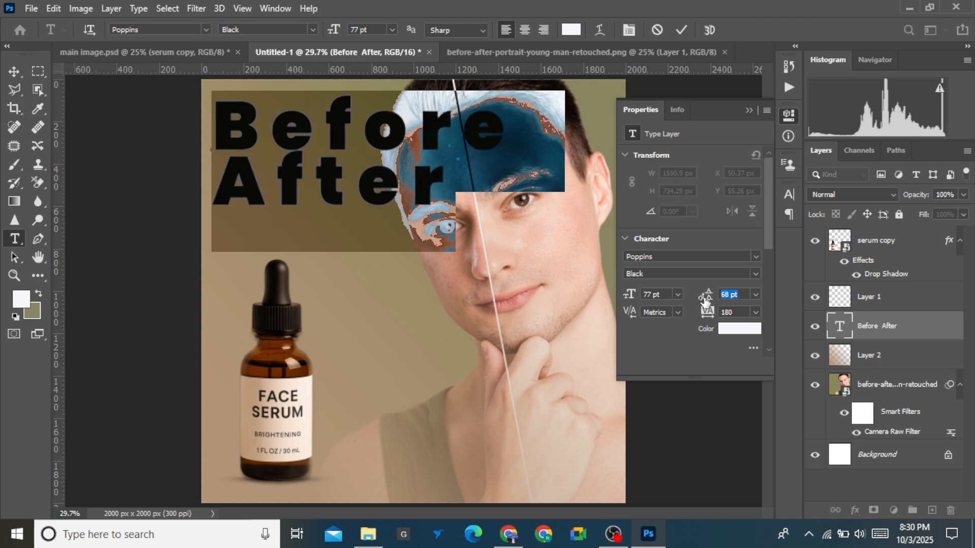
{"action": "left_click", "coordinate": [748, 112]}
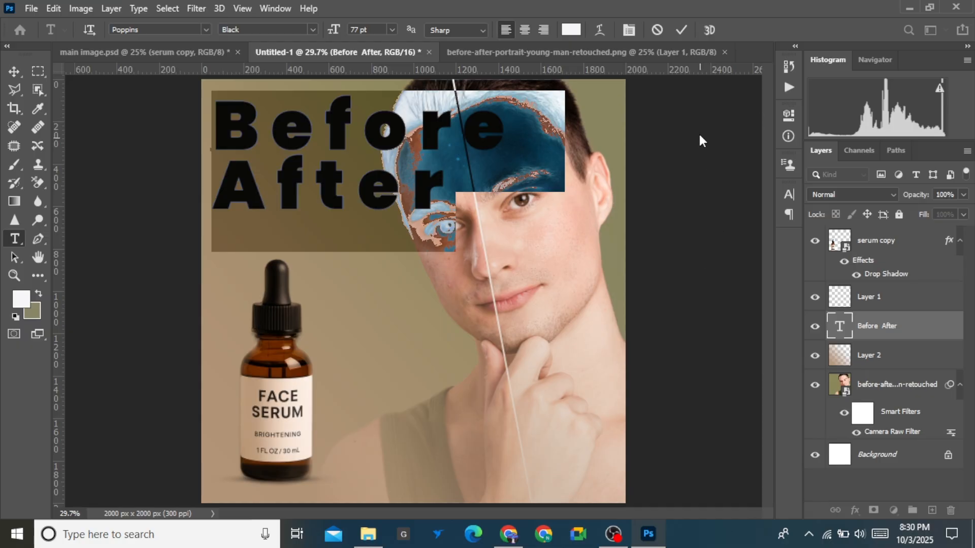
{"action": "left_click", "coordinate": [680, 30]}
{"action": "key", "text": "v"}
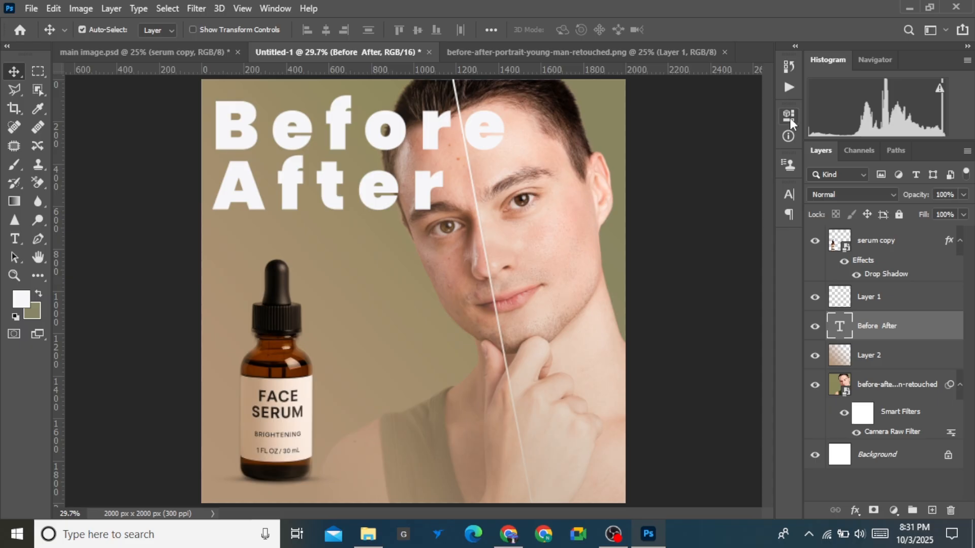
{"action": "double_click", "coordinate": [370, 162]}
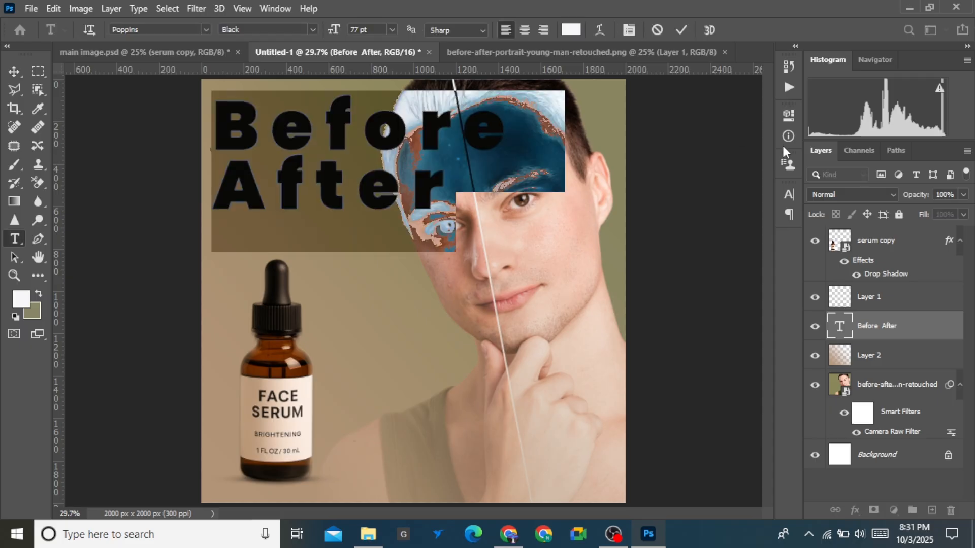
{"action": "left_click", "coordinate": [785, 119]}
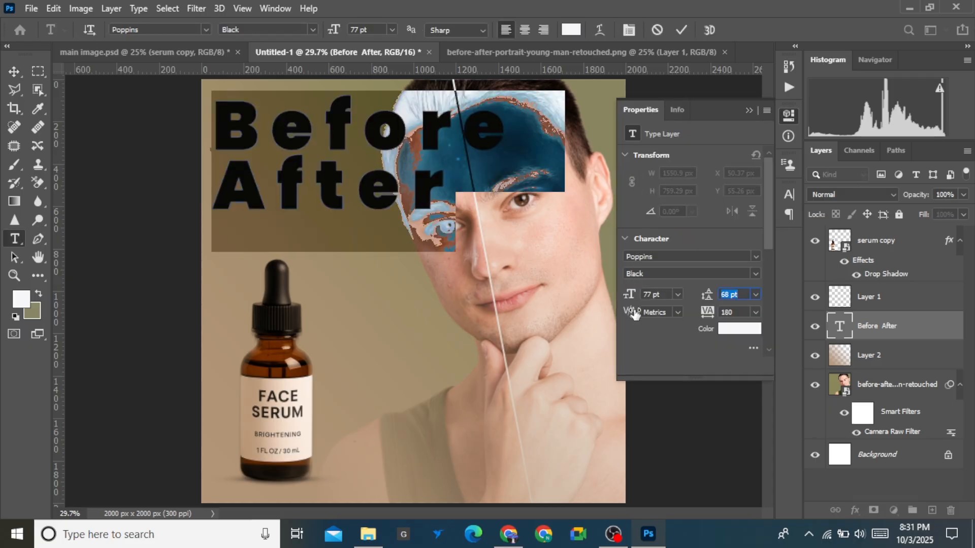
{"action": "left_click_drag", "start_coordinate": [633, 313], "coordinate": [631, 313]}
{"action": "left_click", "coordinate": [748, 111]}
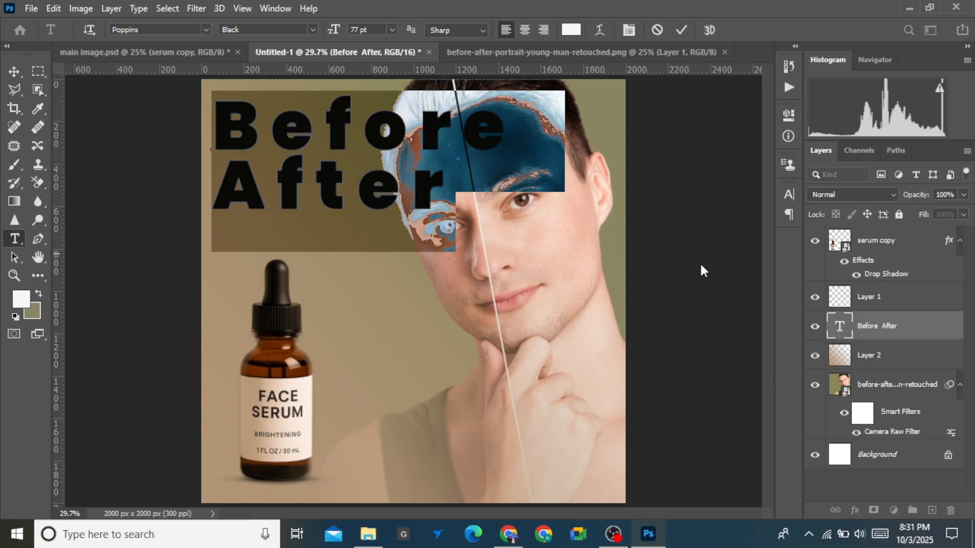
{"action": "left_click", "coordinate": [680, 30]}
{"action": "key", "text": "v"}
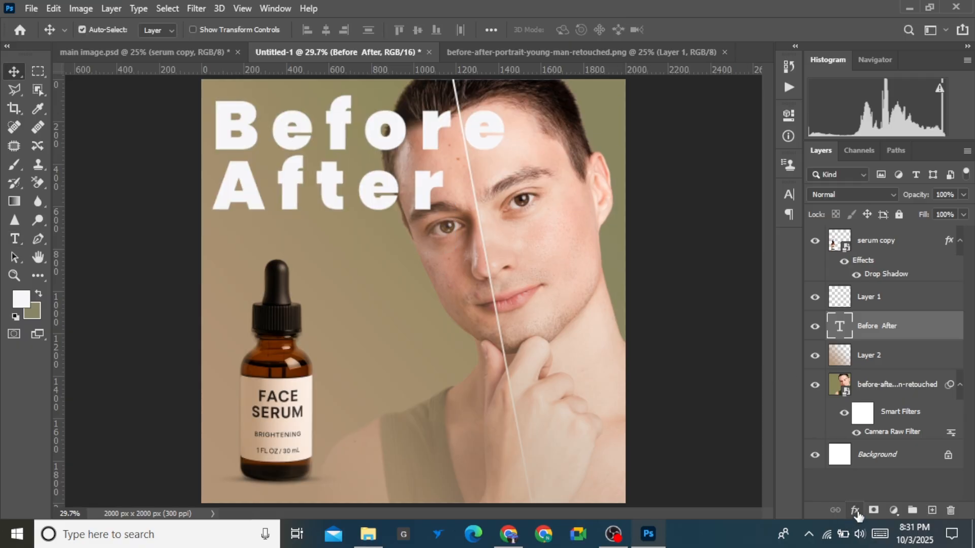
Step: Add a new layer above the heading and draw a near-white-to-transparent linear gradient fading down from the canvas's upper edge
{"action": "left_click", "coordinate": [933, 510]}
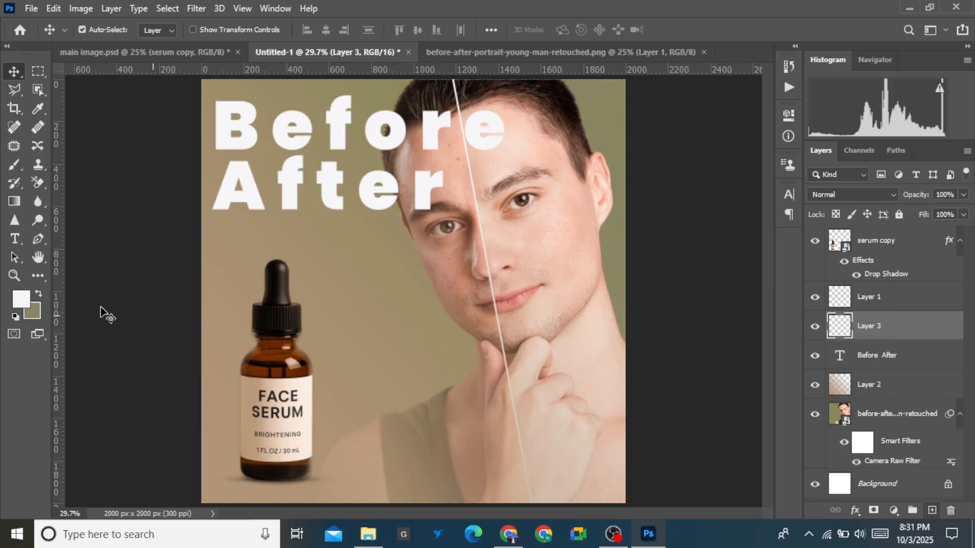
{"action": "left_click", "coordinate": [20, 298]}
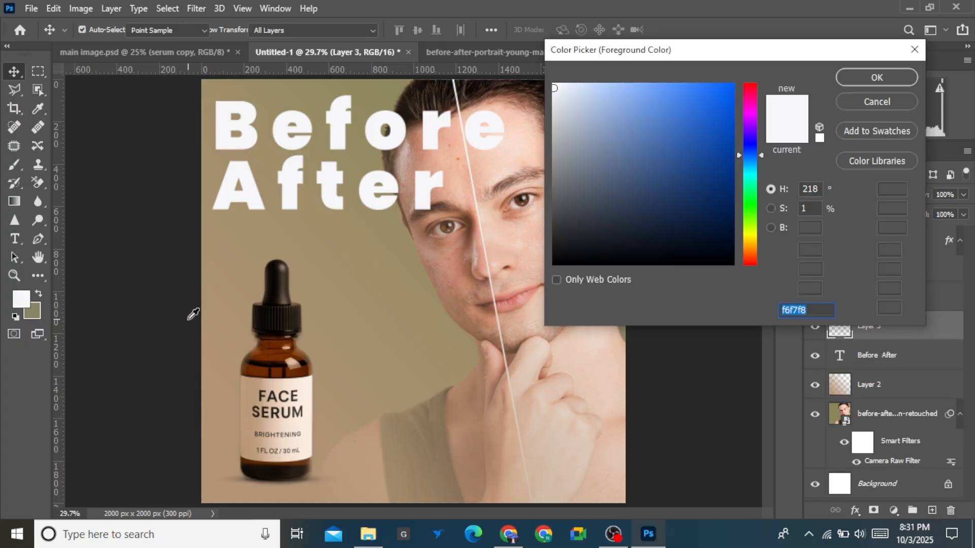
{"action": "left_click", "coordinate": [875, 78]}
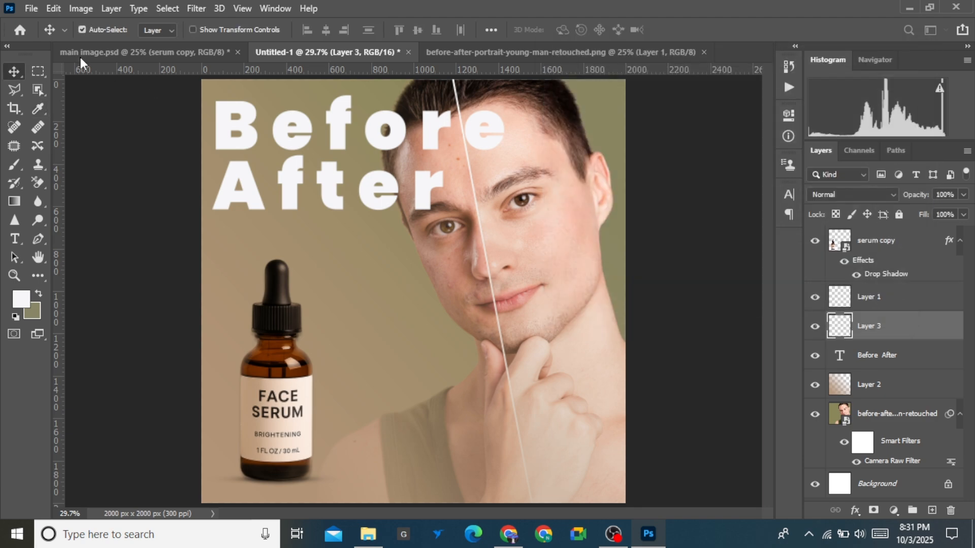
{"action": "left_click", "coordinate": [14, 201]}
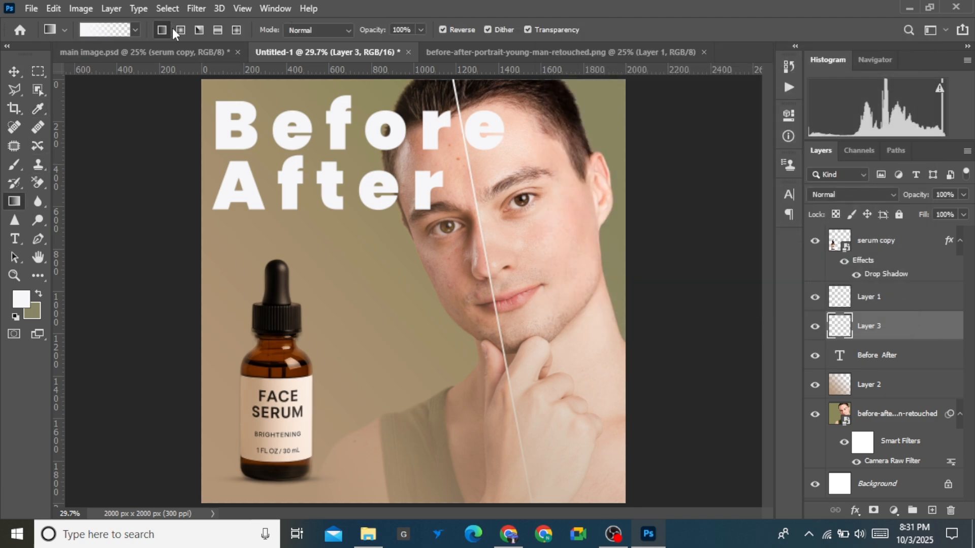
{"action": "left_click", "coordinate": [65, 31]}
{"action": "left_click", "coordinate": [65, 31]}
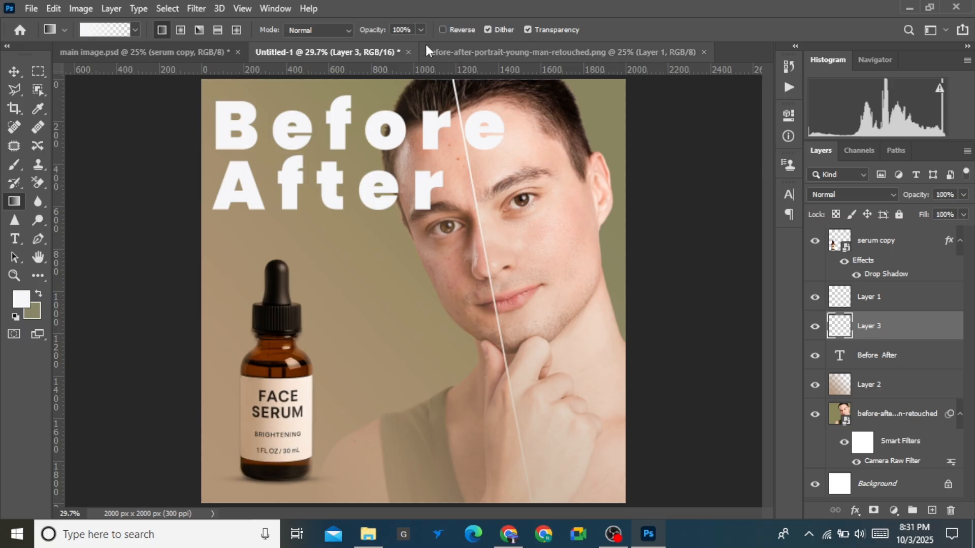
{"action": "left_click", "coordinate": [444, 30]}
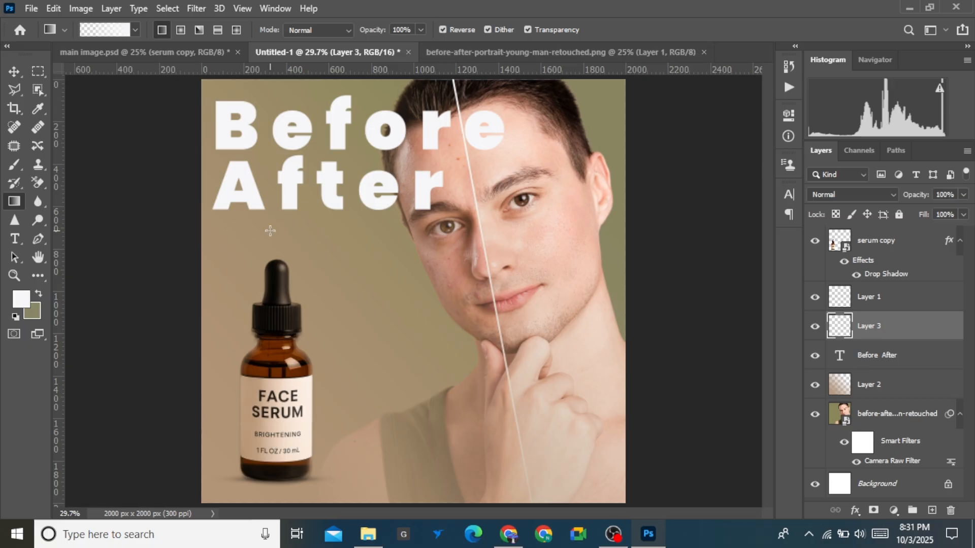
{"action": "left_click_drag", "start_coordinate": [387, 258], "coordinate": [382, 53]}
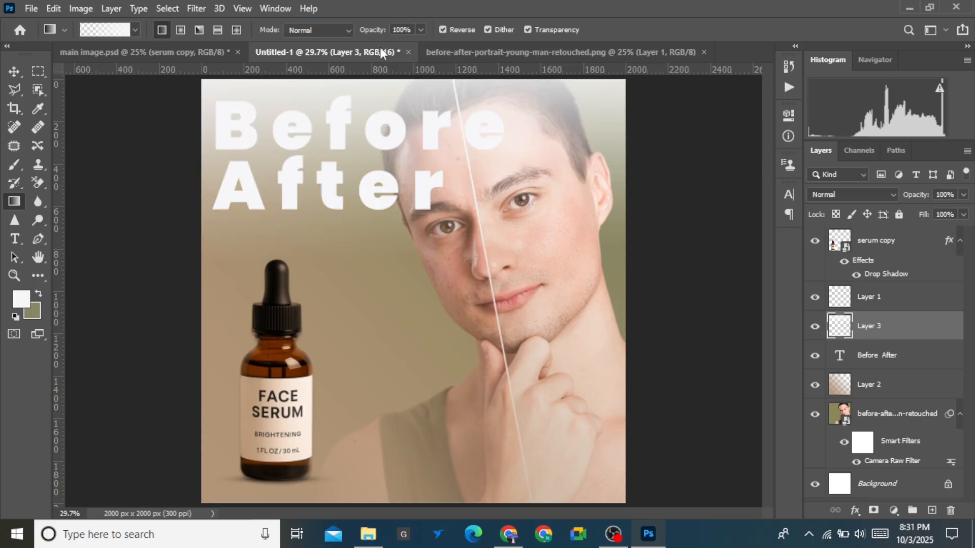
Step: Draw an olive 888767-to-transparent gradient fading downward on Layer 3 and clip the layer to the heading text
{"action": "left_click", "coordinate": [34, 315]}
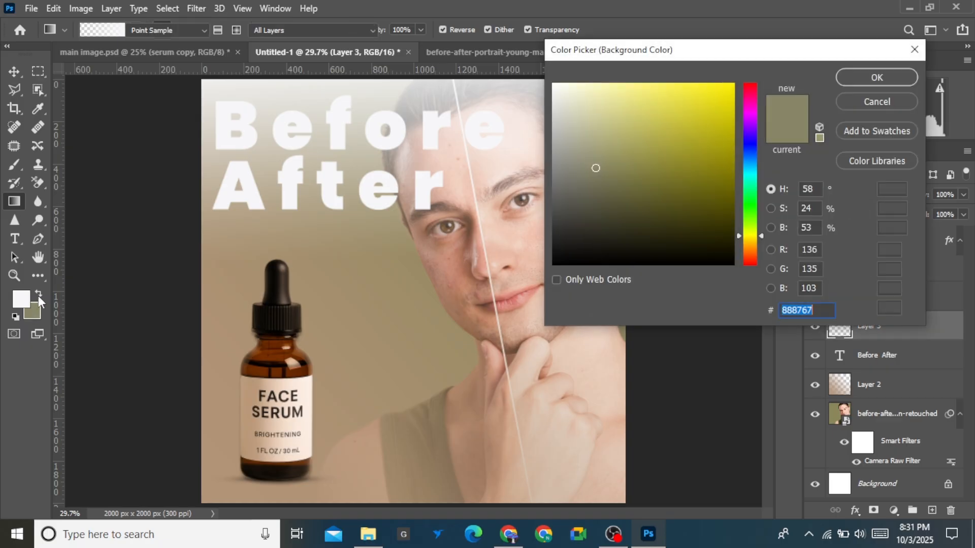
{"action": "left_click", "coordinate": [887, 74]}
{"action": "left_click", "coordinate": [39, 295]}
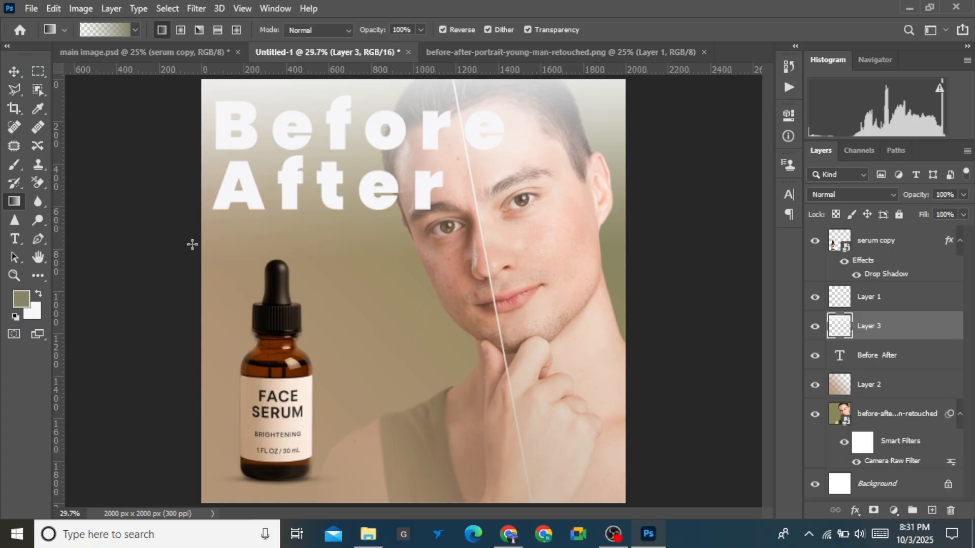
{"action": "left_click_drag", "start_coordinate": [374, 292], "coordinate": [375, 105]}
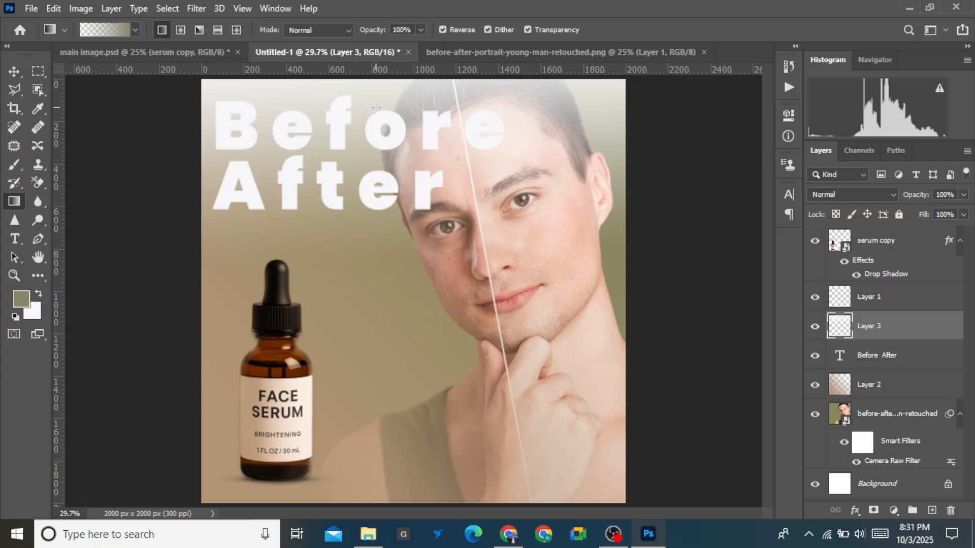
{"action": "right_click", "coordinate": [912, 329]}
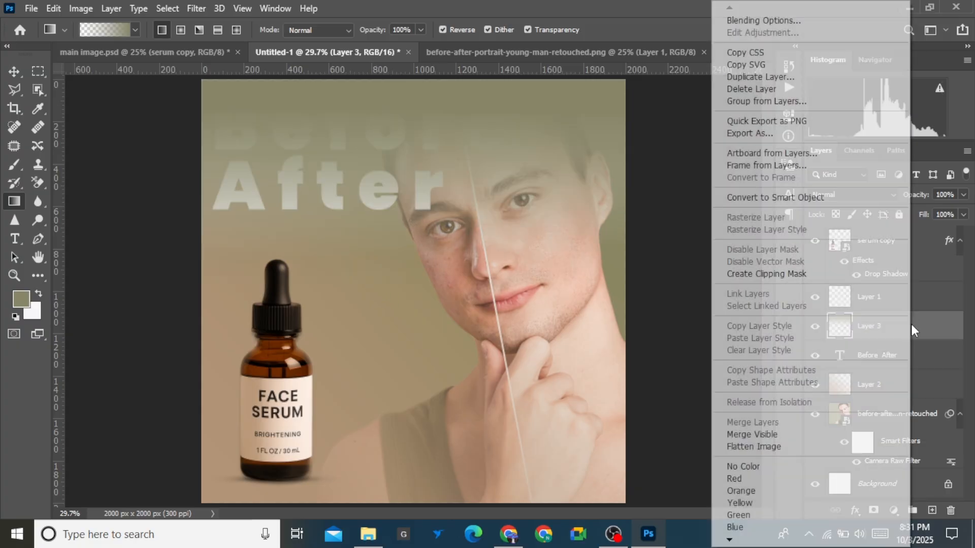
{"action": "left_click", "coordinate": [789, 270]}
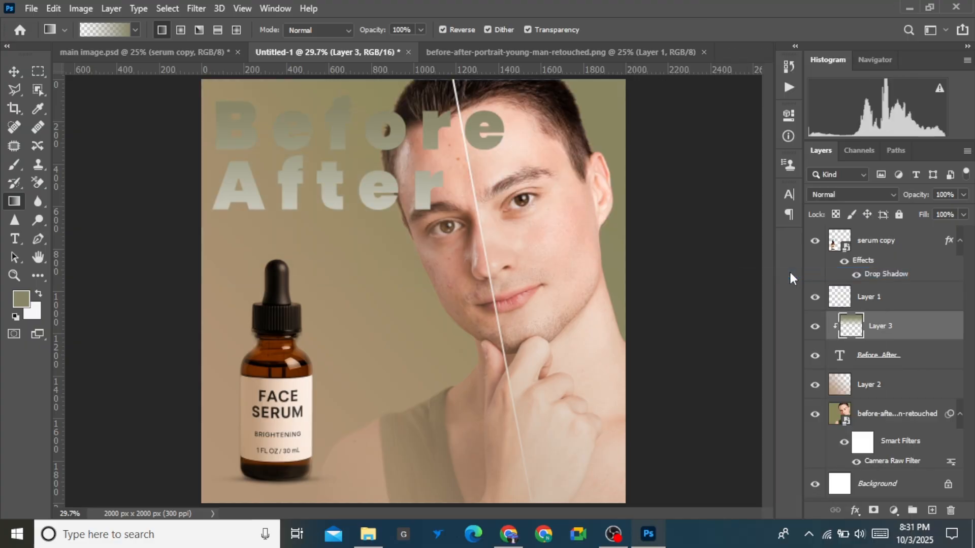
Step: Apply Bevel & Emboss to the heading layer with 53% opacity and the Underlying Layer blend-if shadows split at 0 / 30
{"action": "double_click", "coordinate": [849, 327]}
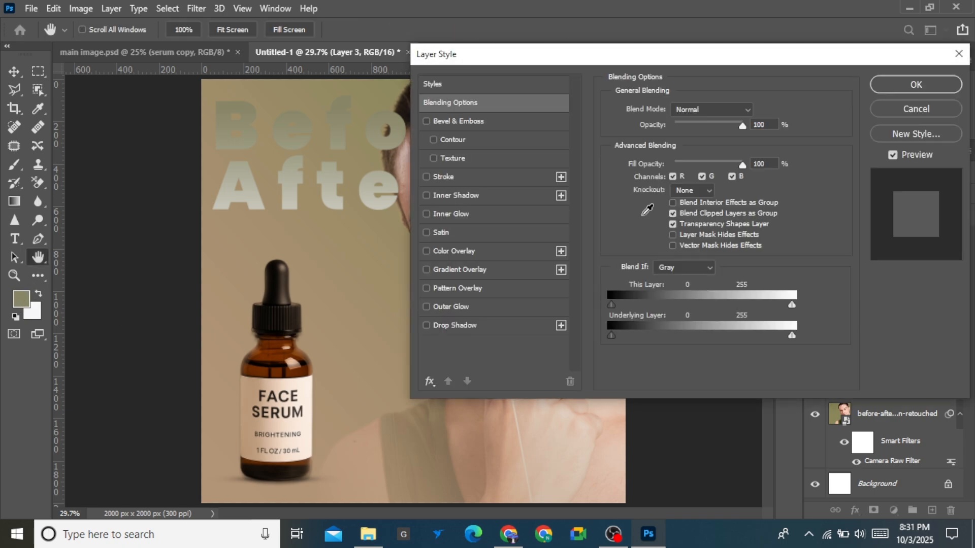
{"action": "left_click", "coordinate": [959, 54]}
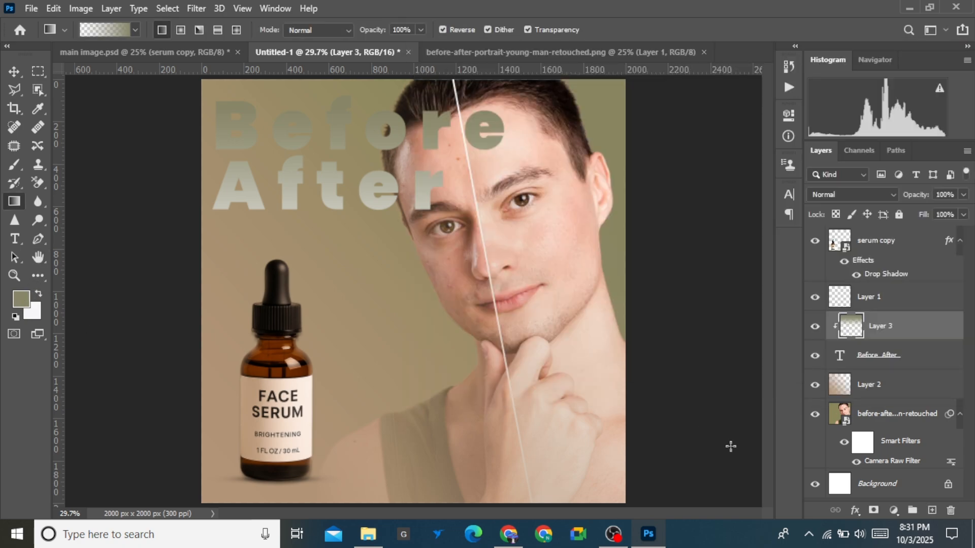
{"action": "key", "text": "alt+bracketleft"}
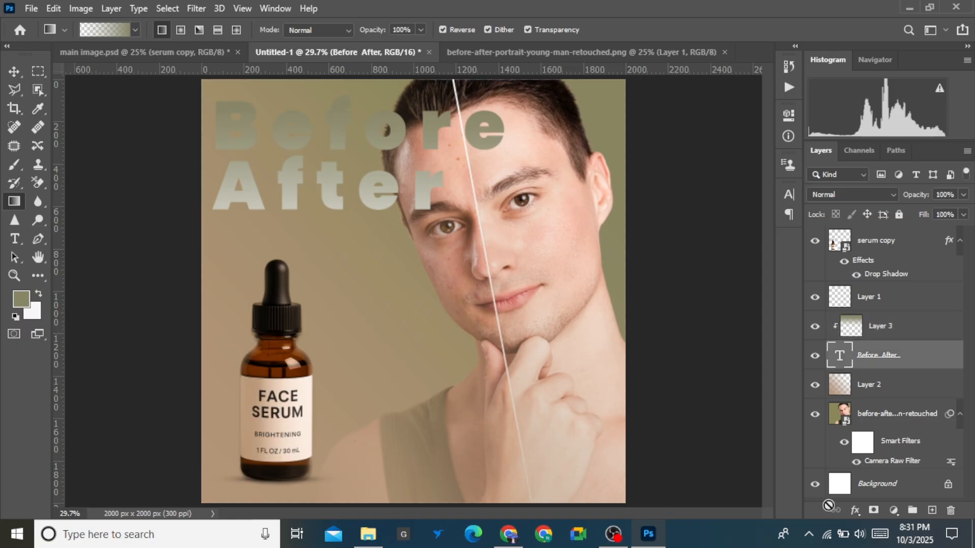
{"action": "left_click", "coordinate": [853, 510]}
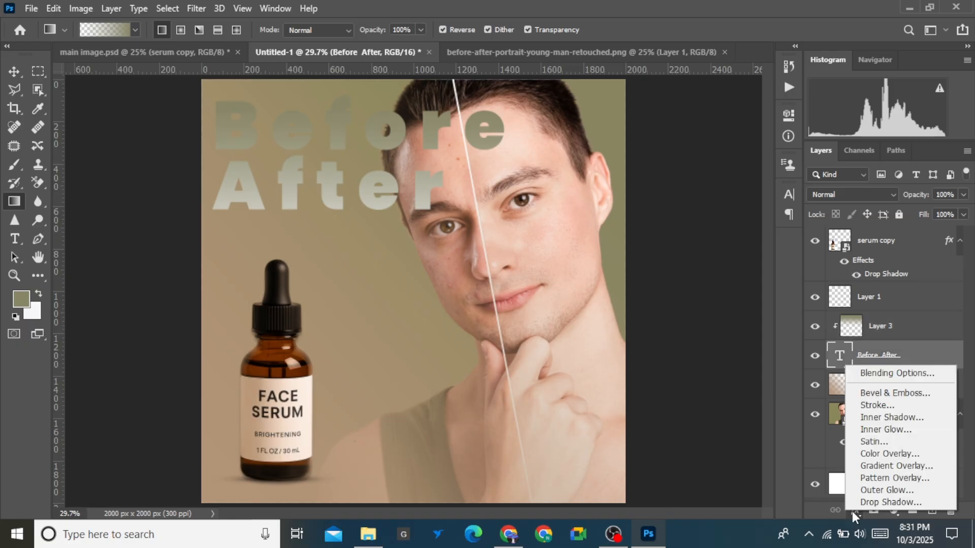
{"action": "left_click", "coordinate": [878, 376]}
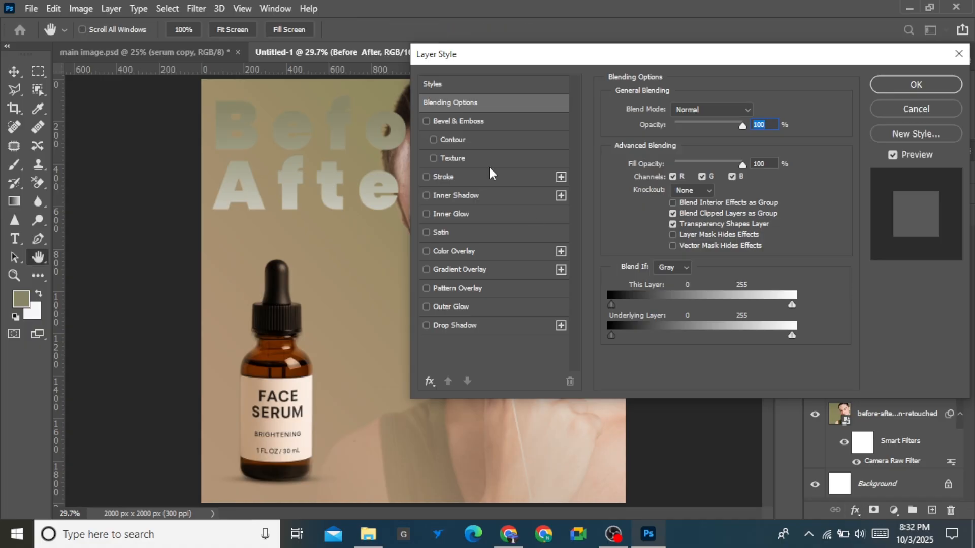
{"action": "left_click", "coordinate": [425, 122]}
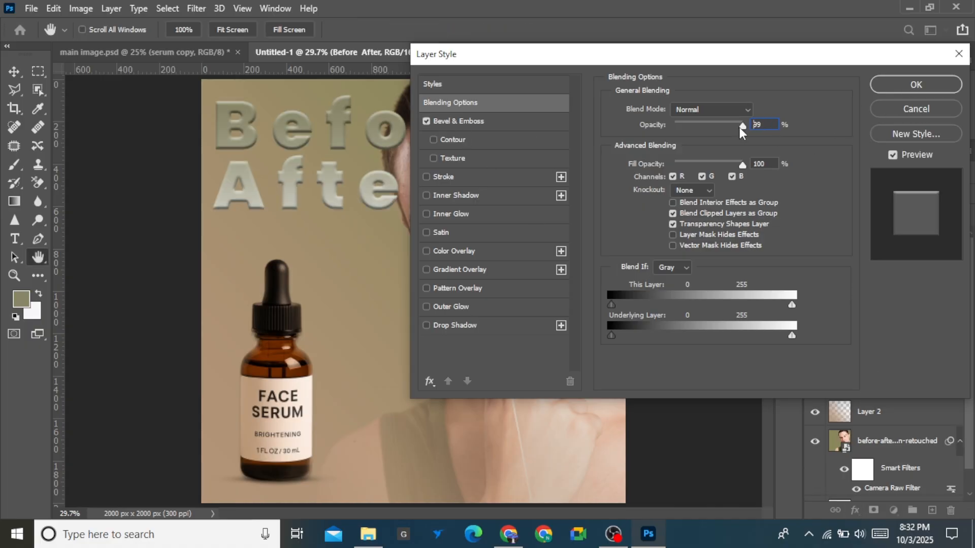
{"action": "left_click_drag", "start_coordinate": [739, 127], "coordinate": [711, 126]}
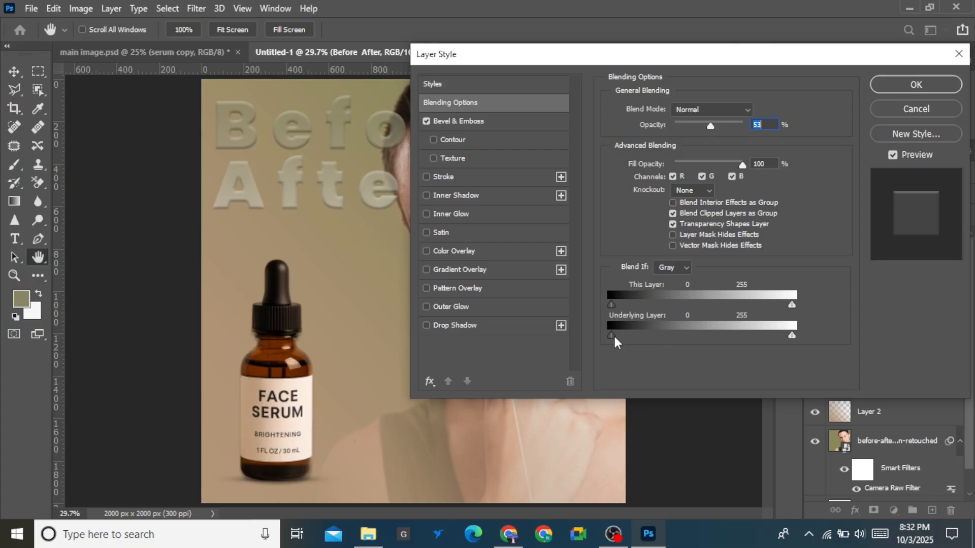
{"action": "left_click_drag", "start_coordinate": [613, 335], "coordinate": [635, 333]}
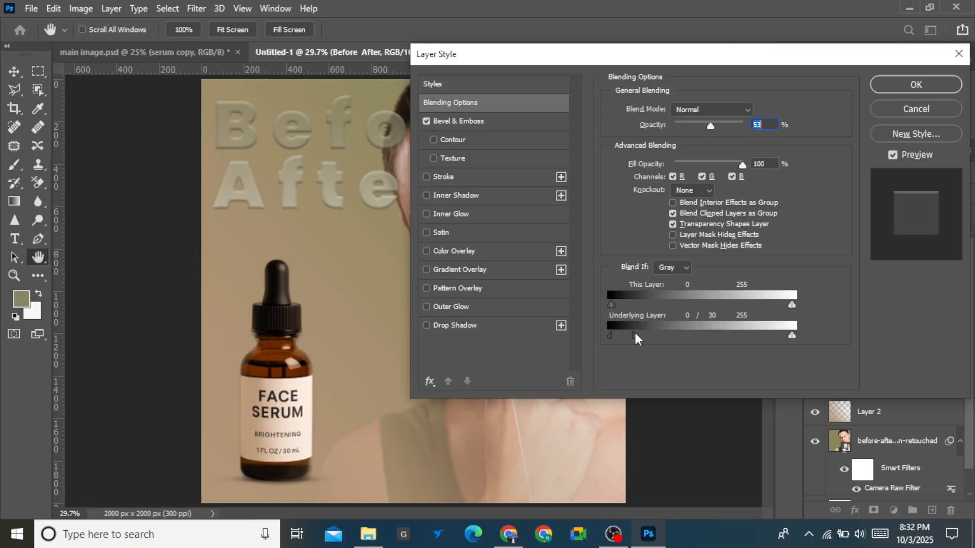
{"action": "left_click", "coordinate": [925, 84]}
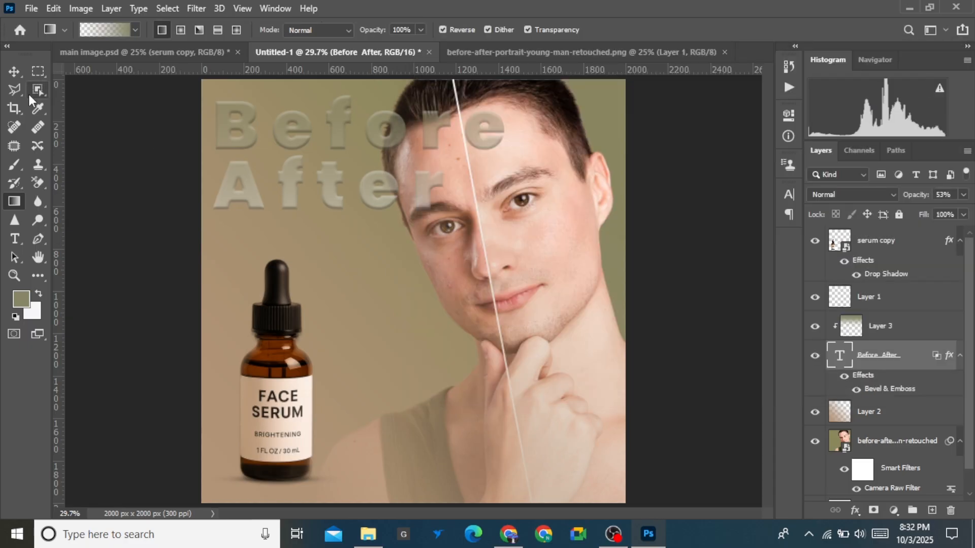
{"action": "key", "text": "l"}
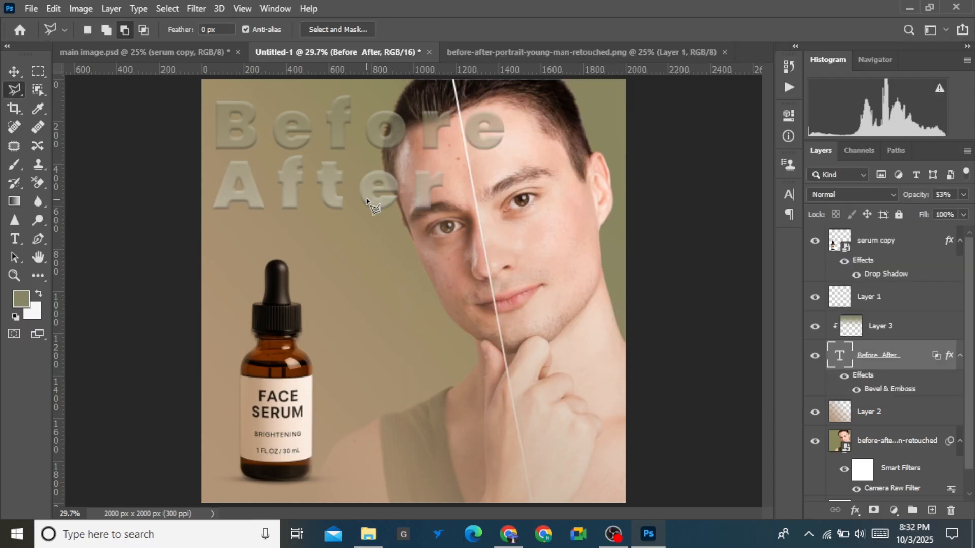
{"action": "left_click", "coordinate": [461, 281]}
{"action": "left_click", "coordinate": [512, 219]}
{"action": "left_click", "coordinate": [365, 199]}
{"action": "key", "text": "ctrl+d"}
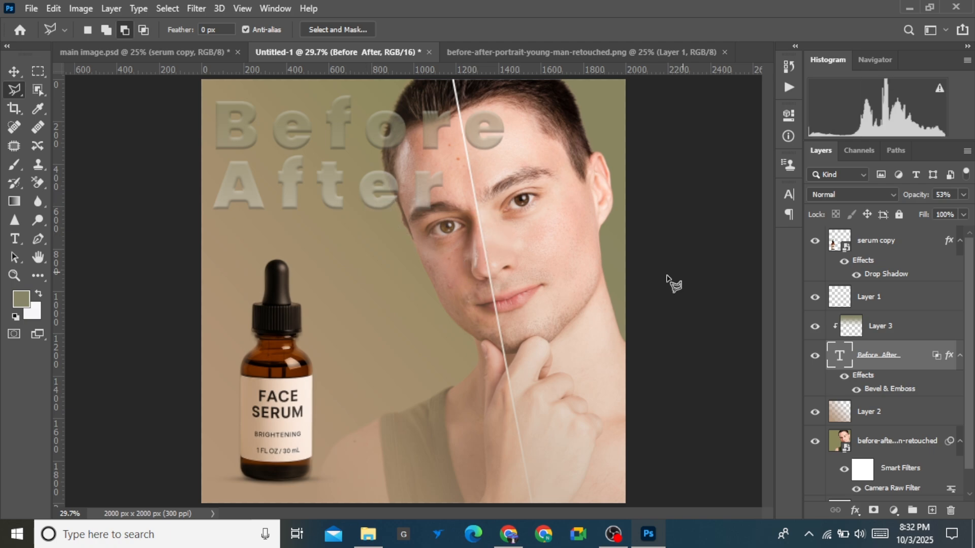